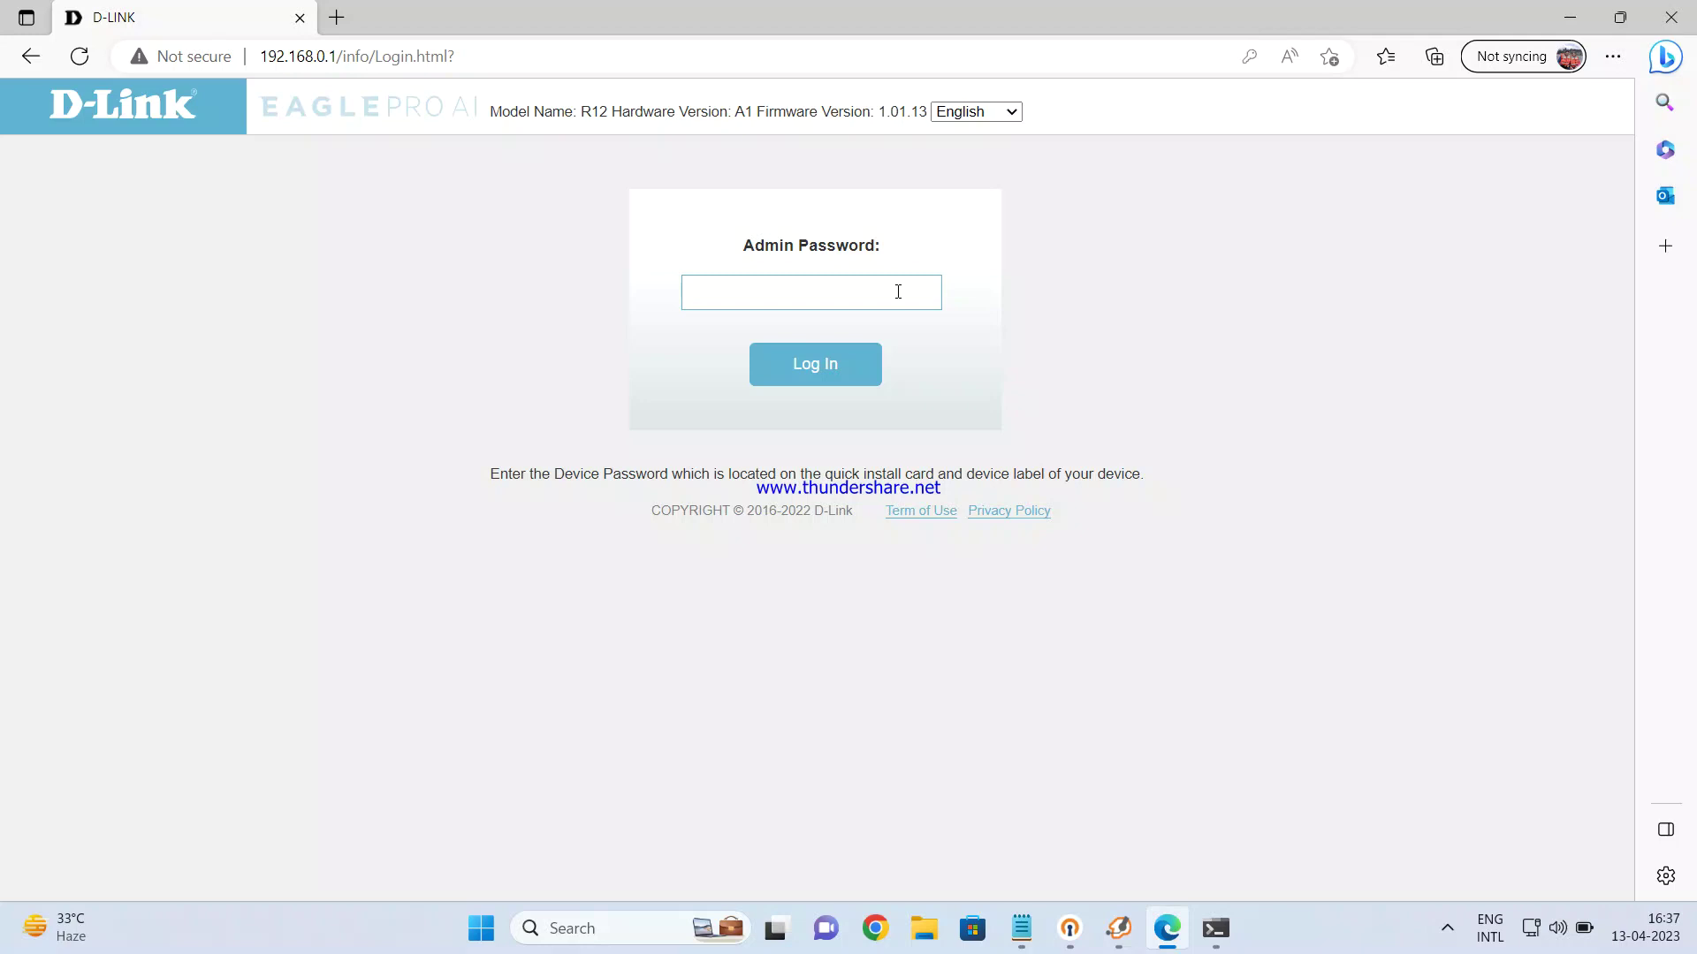
- Log in to the router's web interface with the device admin password
click(898, 292)
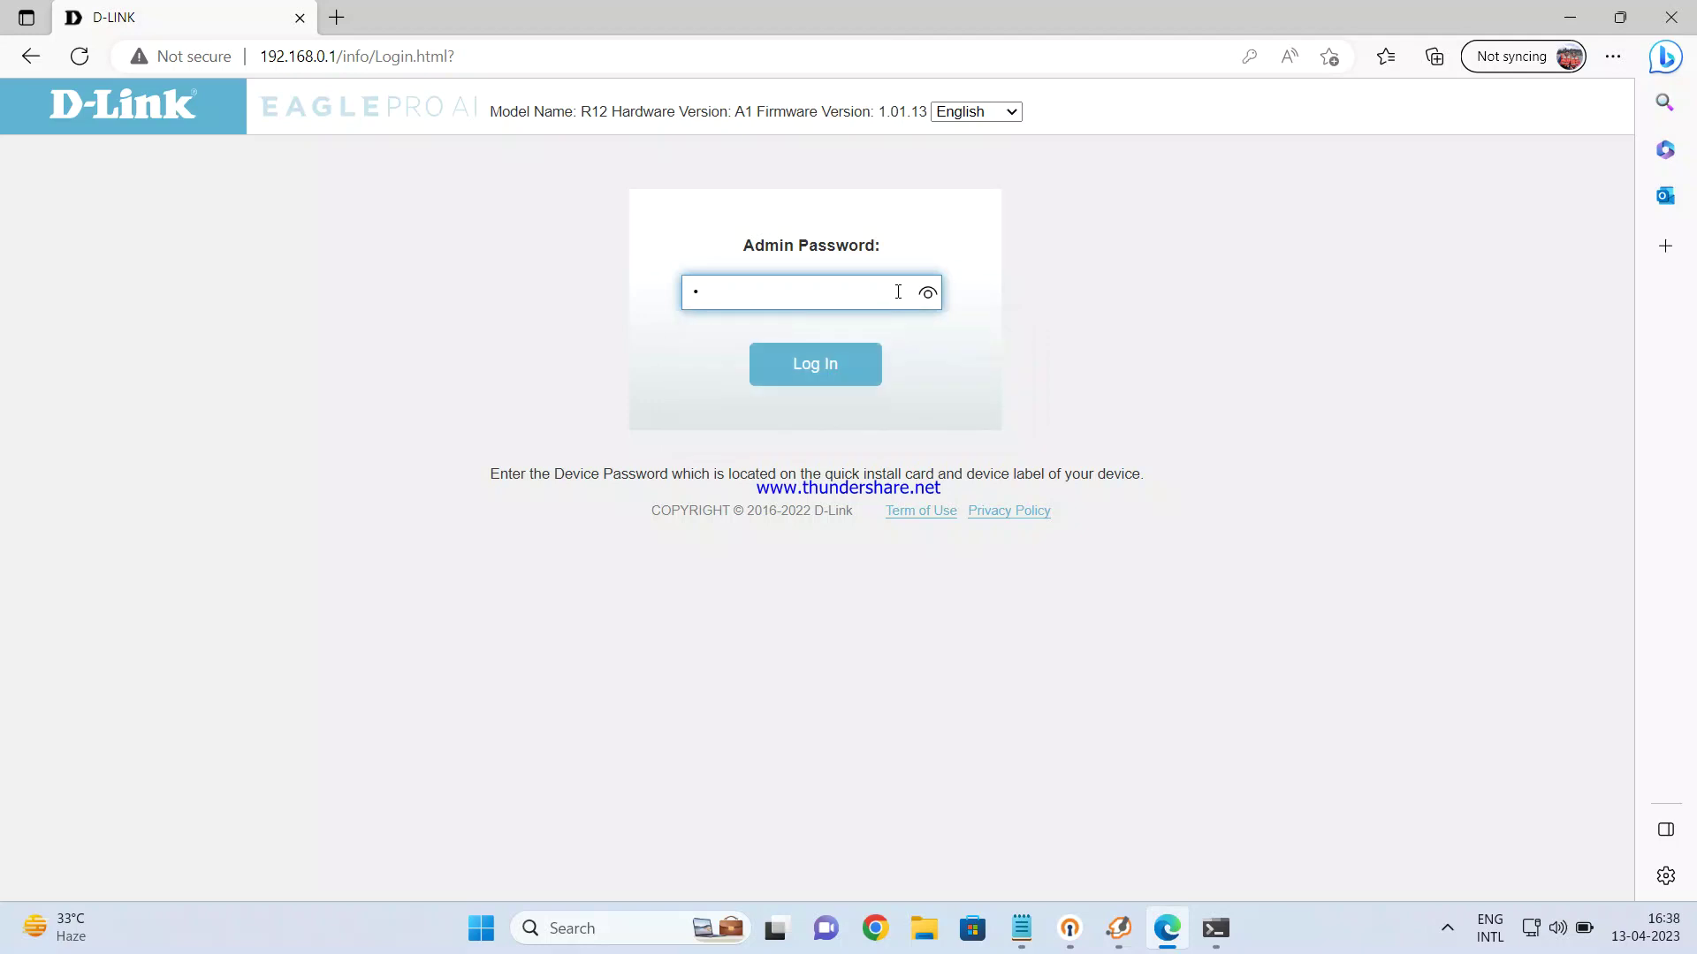
click(811, 363)
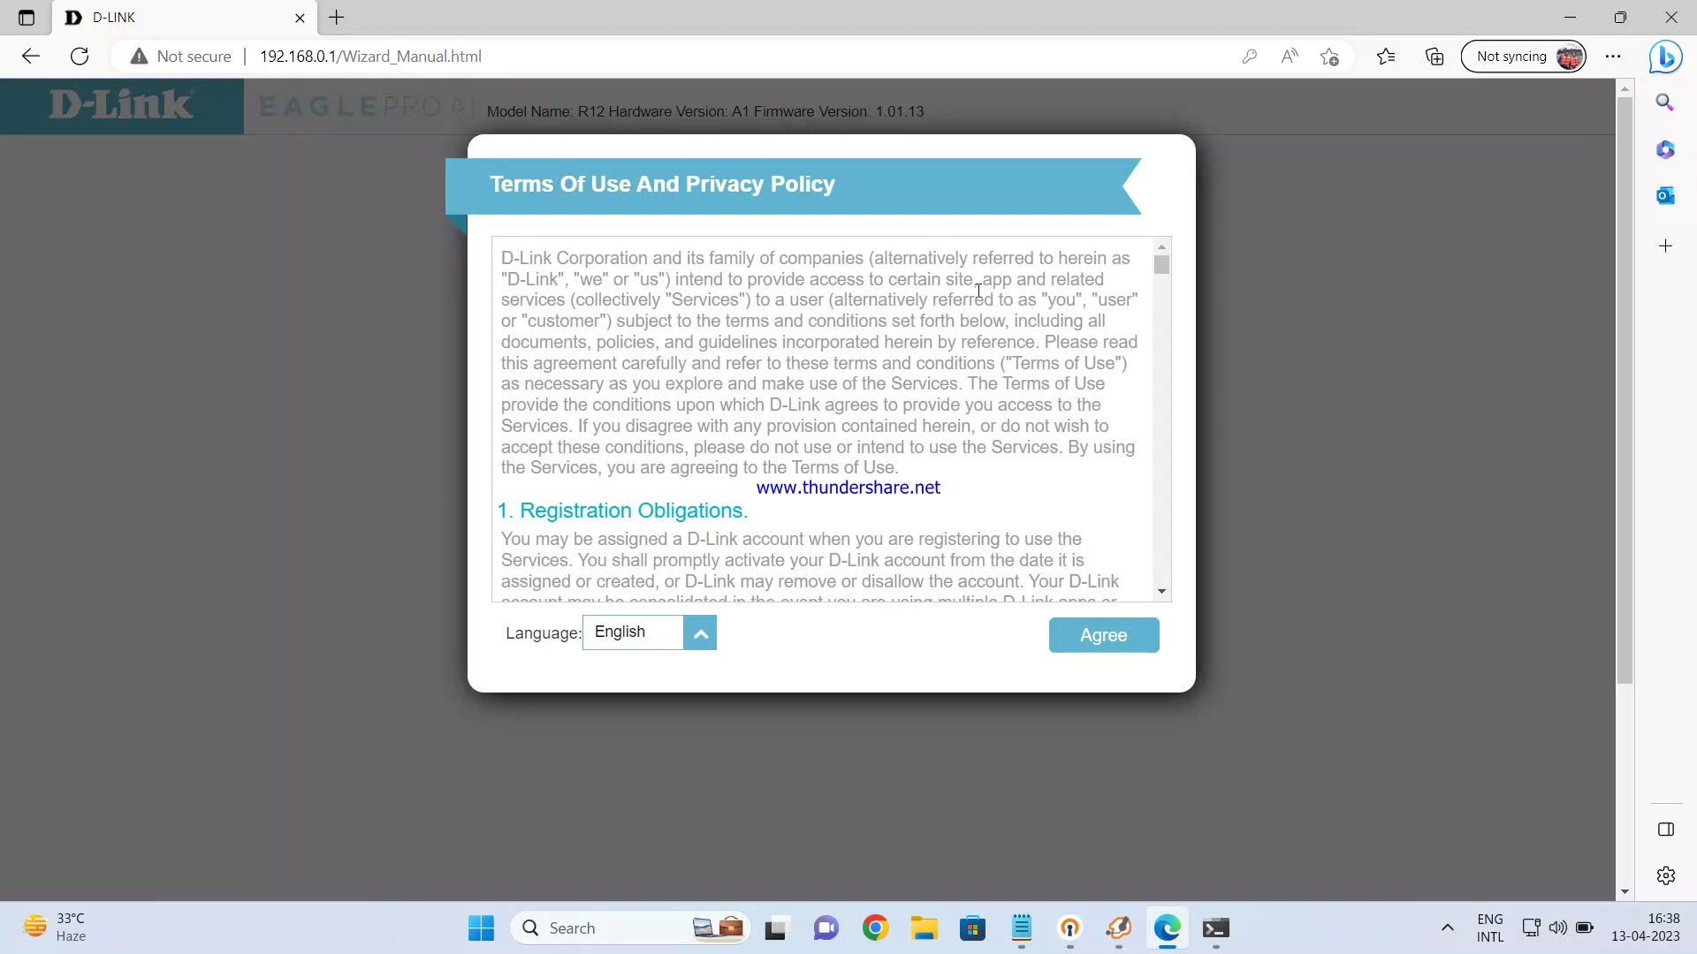
- Agree to the Terms Of Use and Privacy Policy and continue in Router Mode
click(1080, 642)
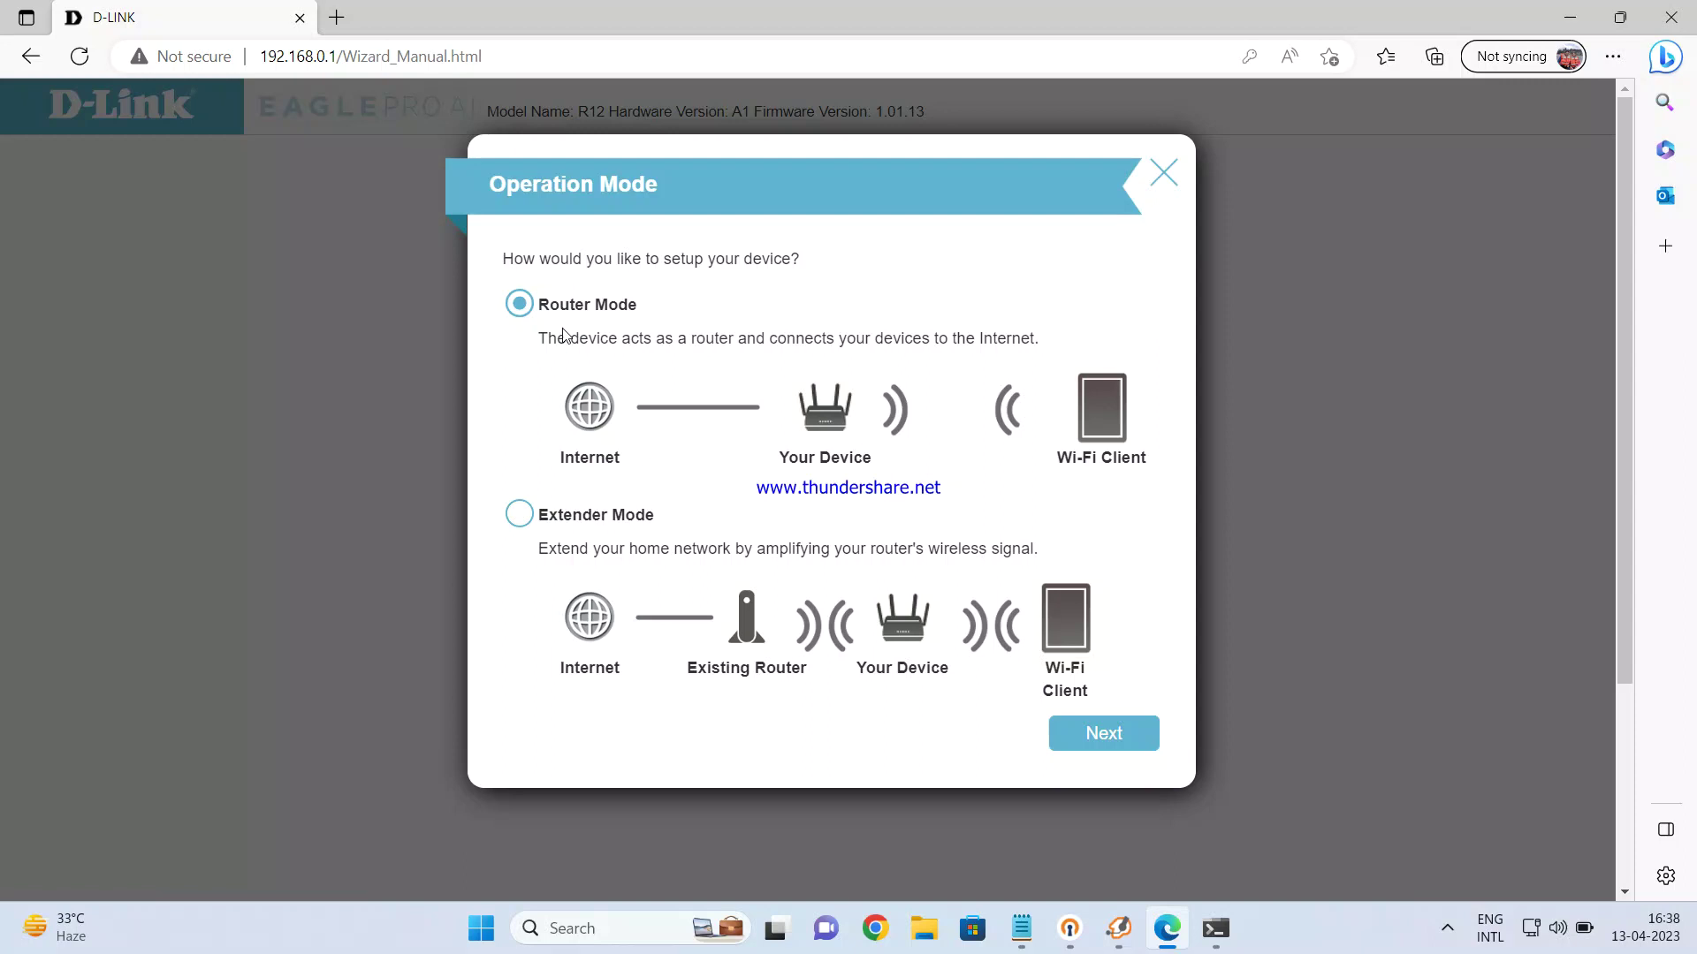
click(1099, 735)
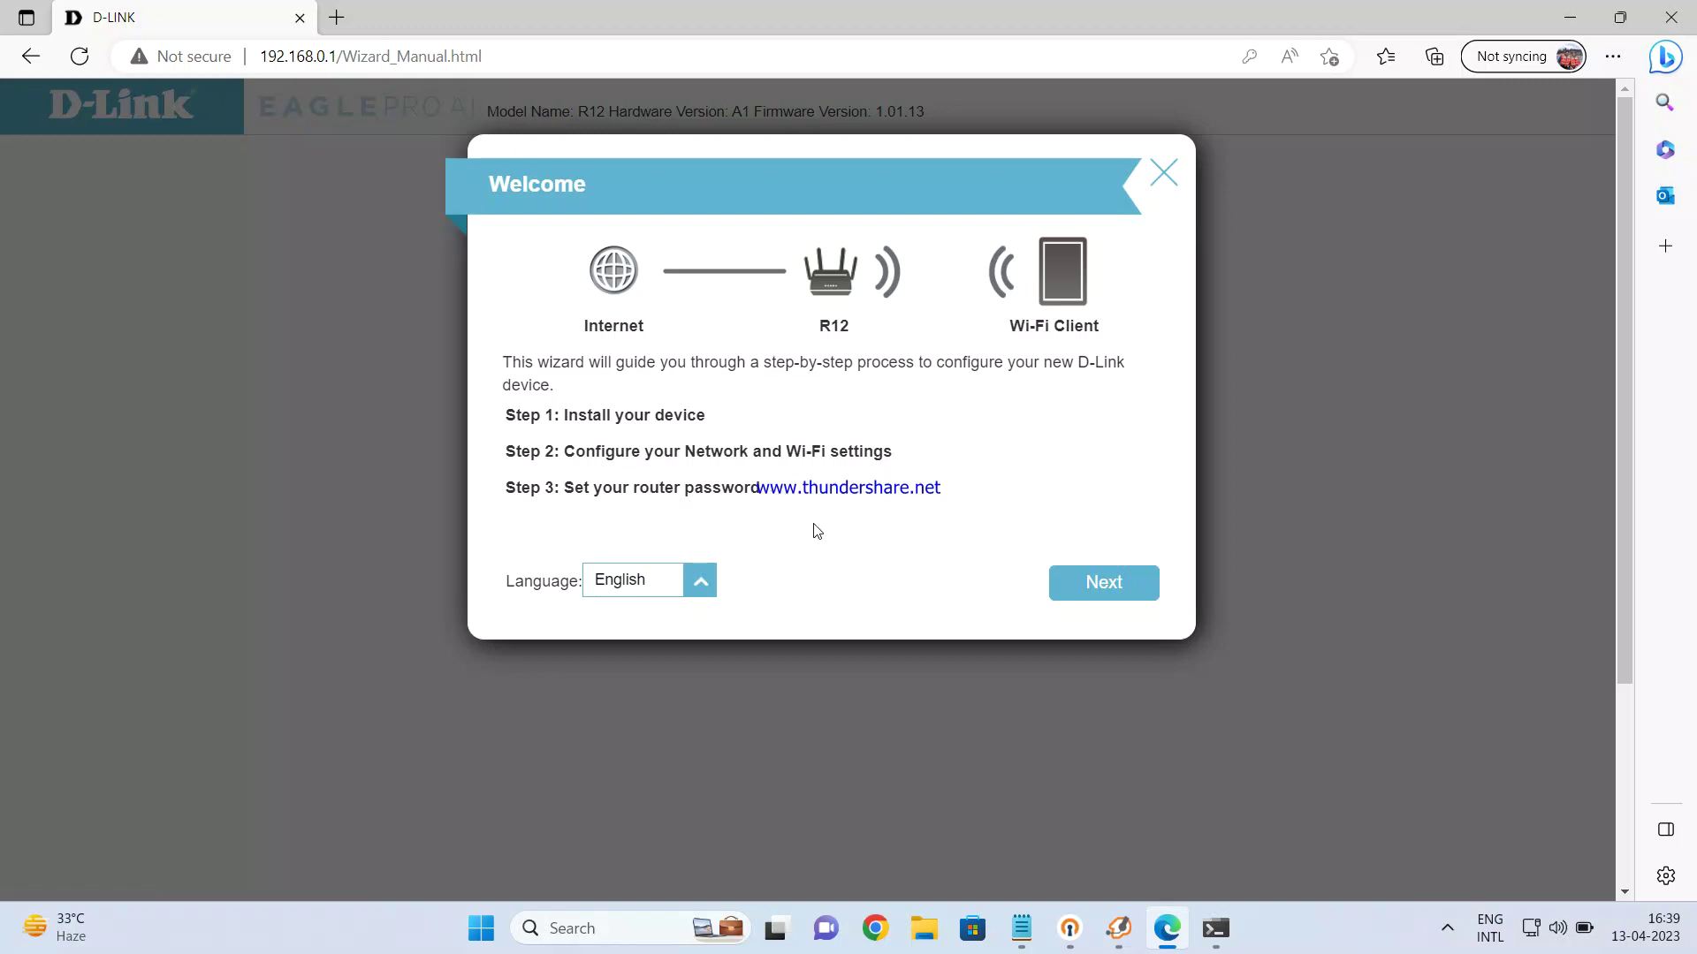
- Proceed past the Welcome page so internet detection leads to Wi-Fi Settings
click(1078, 597)
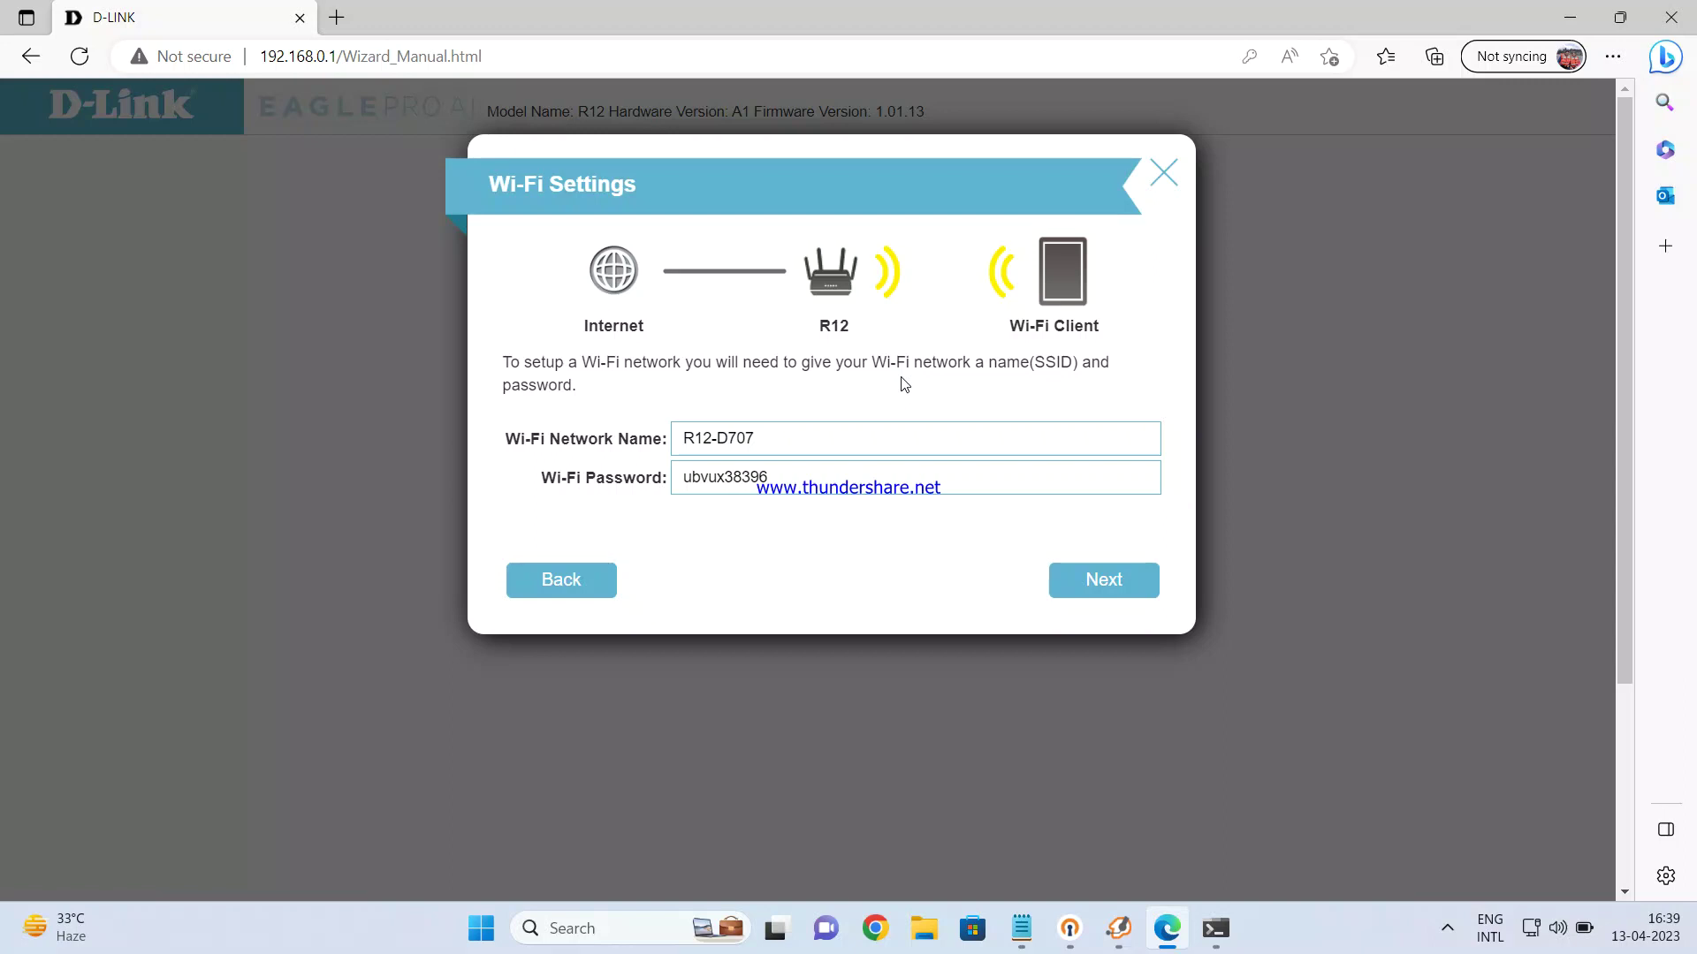
- Replace the network name R12-D707 with 'D-Link new'
triple_click(764, 436)
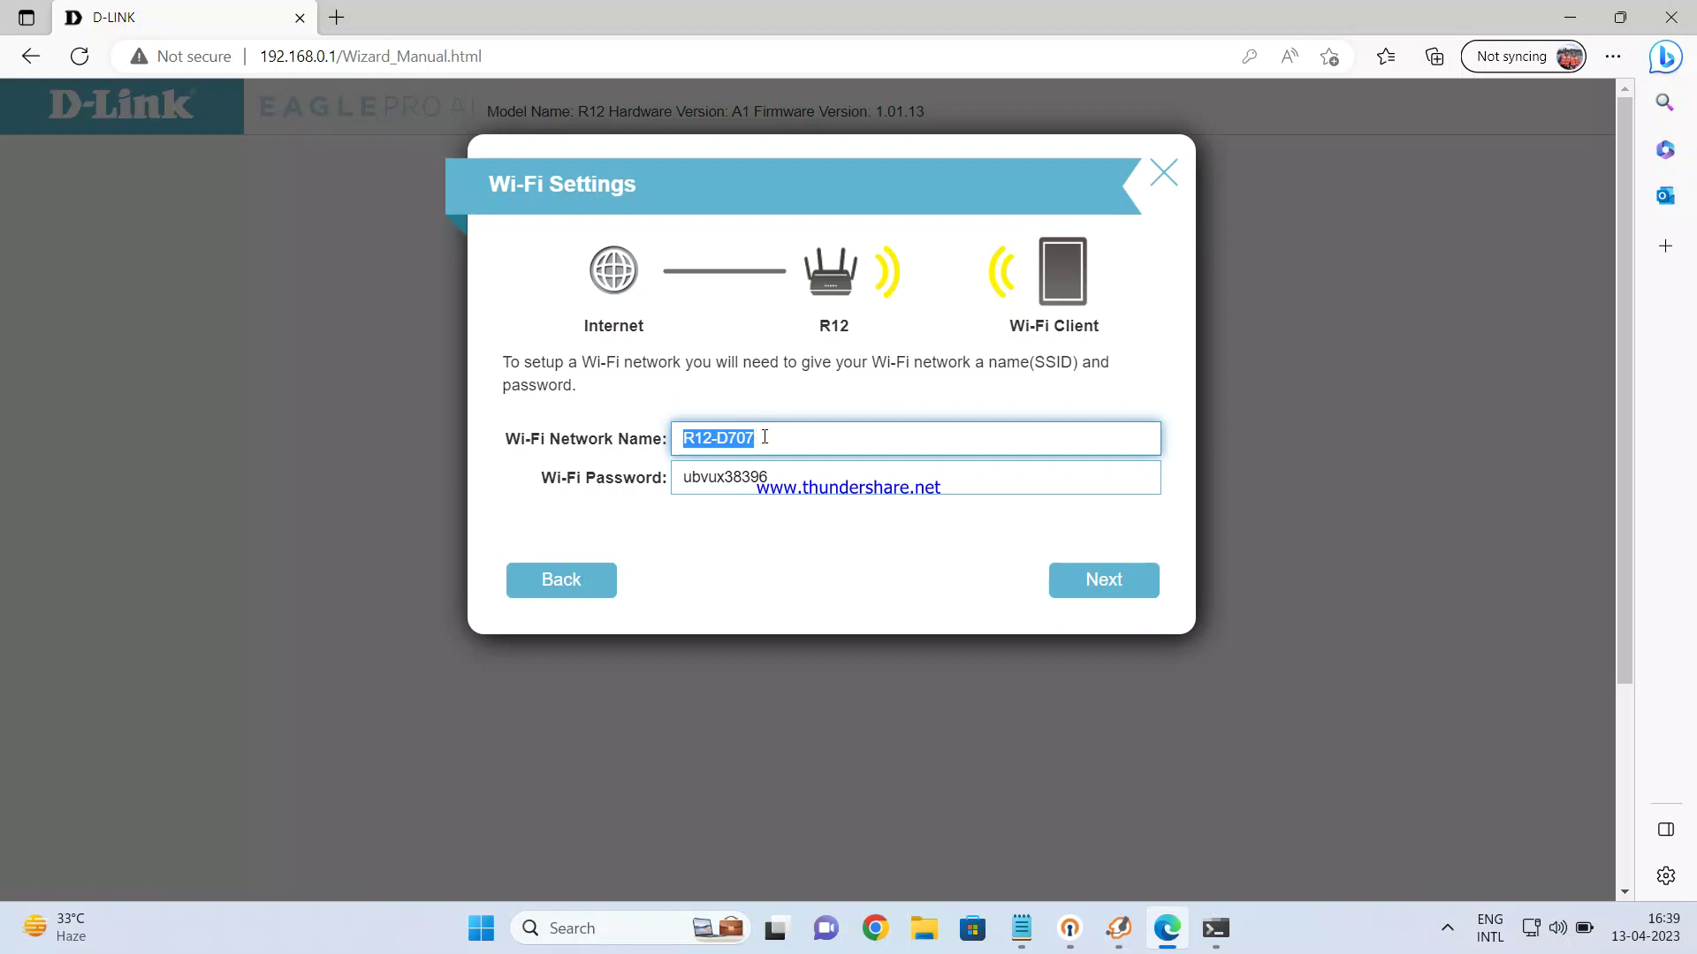
key(Caps_Lock)
text(D)
key(Caps_Lock)
key(Caps_Lock)
text(-L)
key(Caps_Lock)
text(ink new)
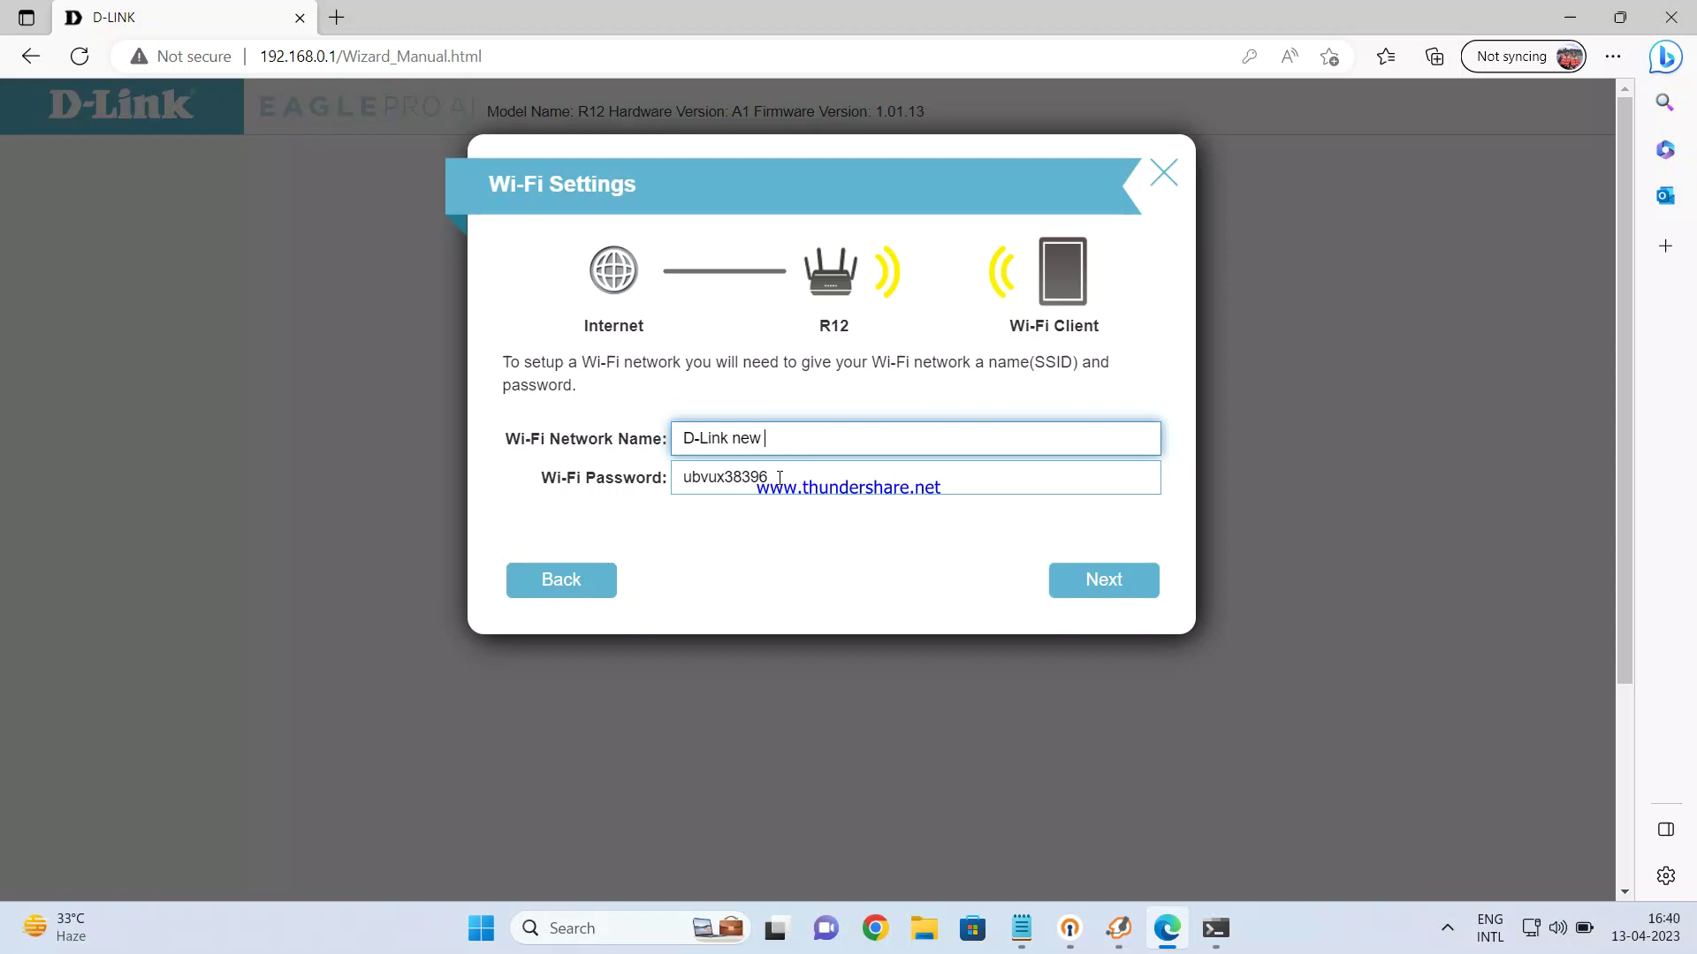
click(779, 478)
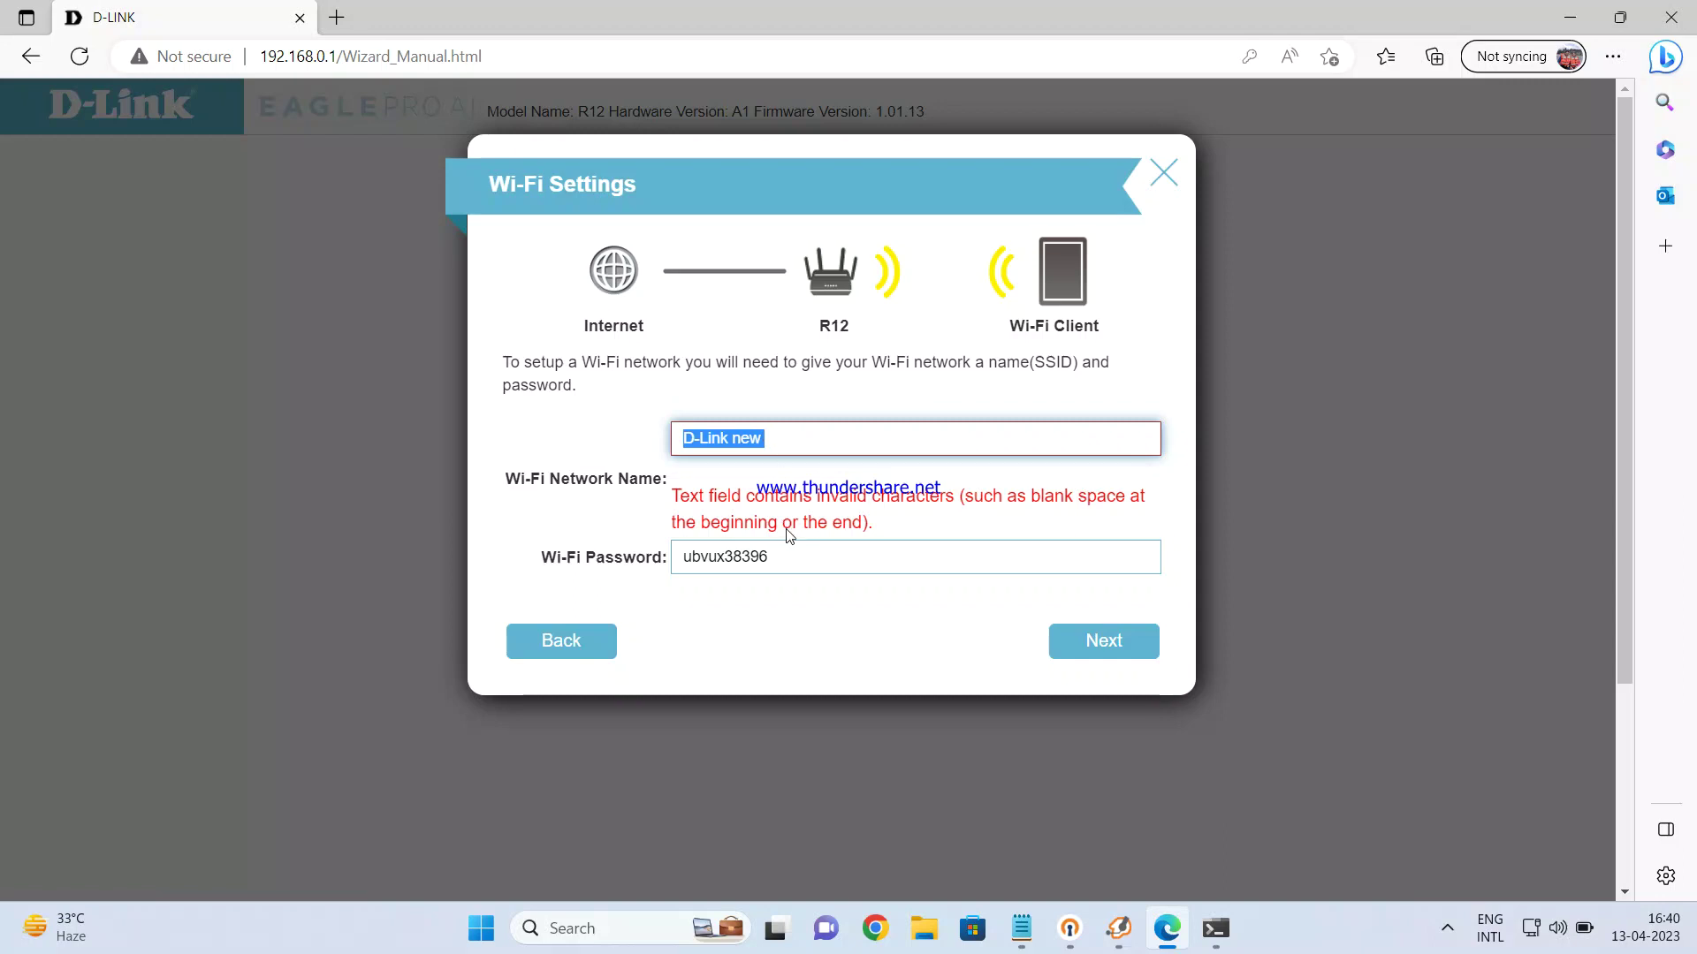
- Remove the hyphen and the space so the network name reads DLinknew
click(782, 560)
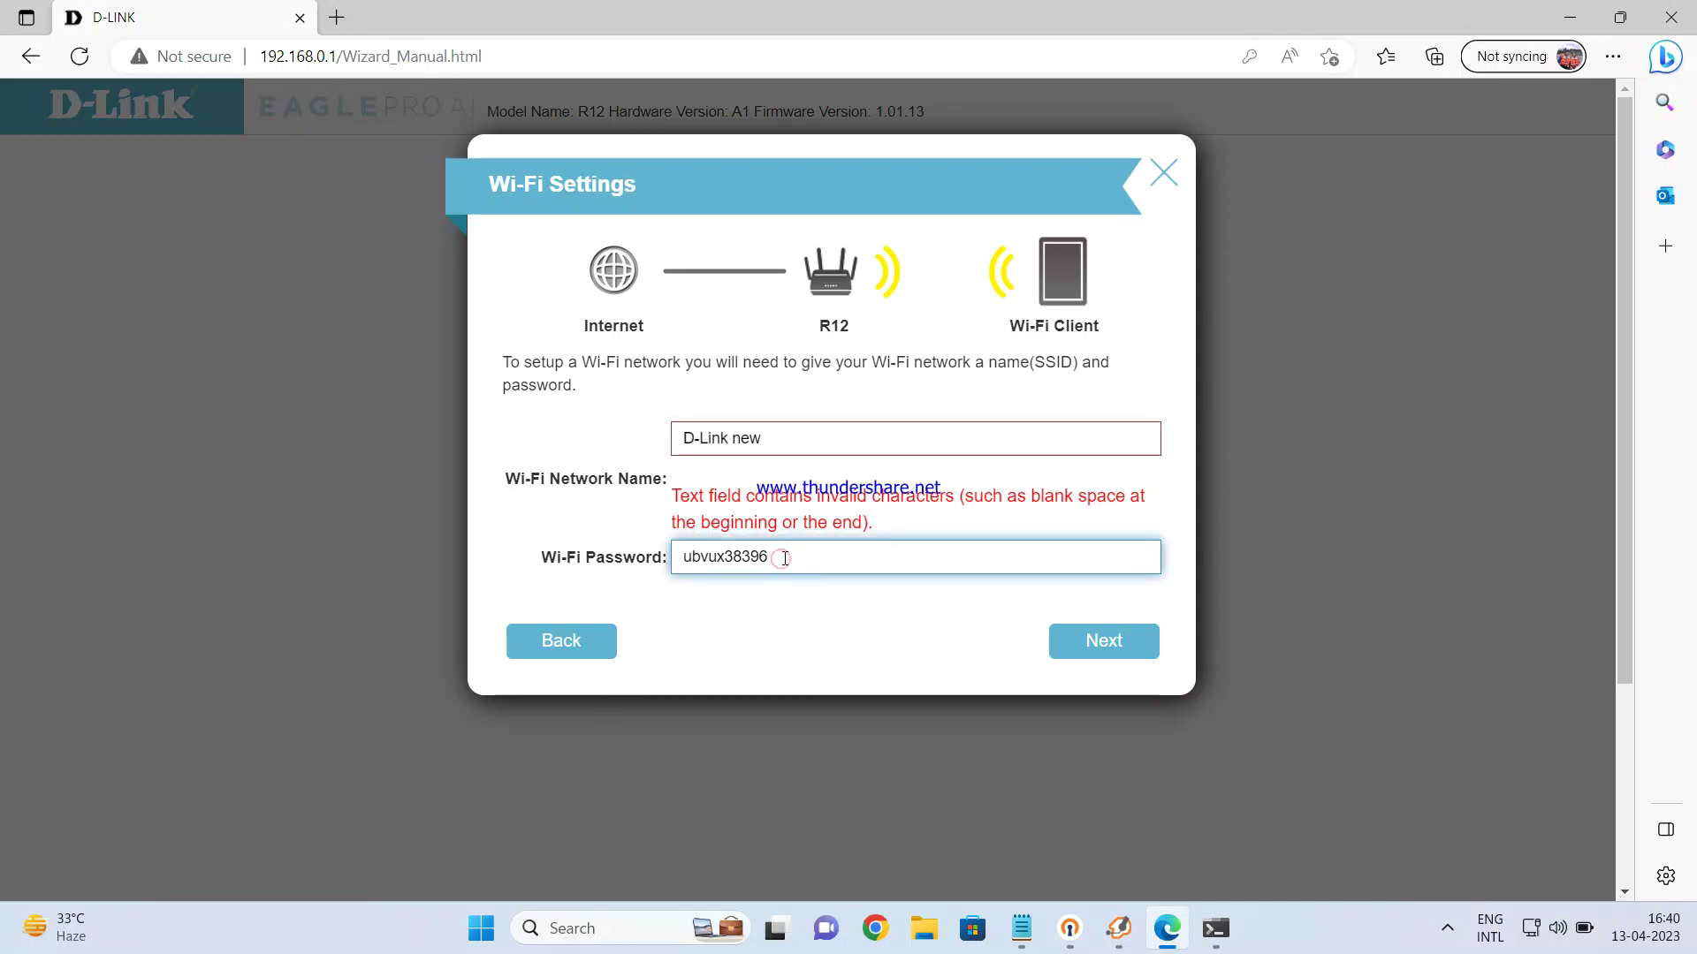
click(698, 437)
key(BackSpace)
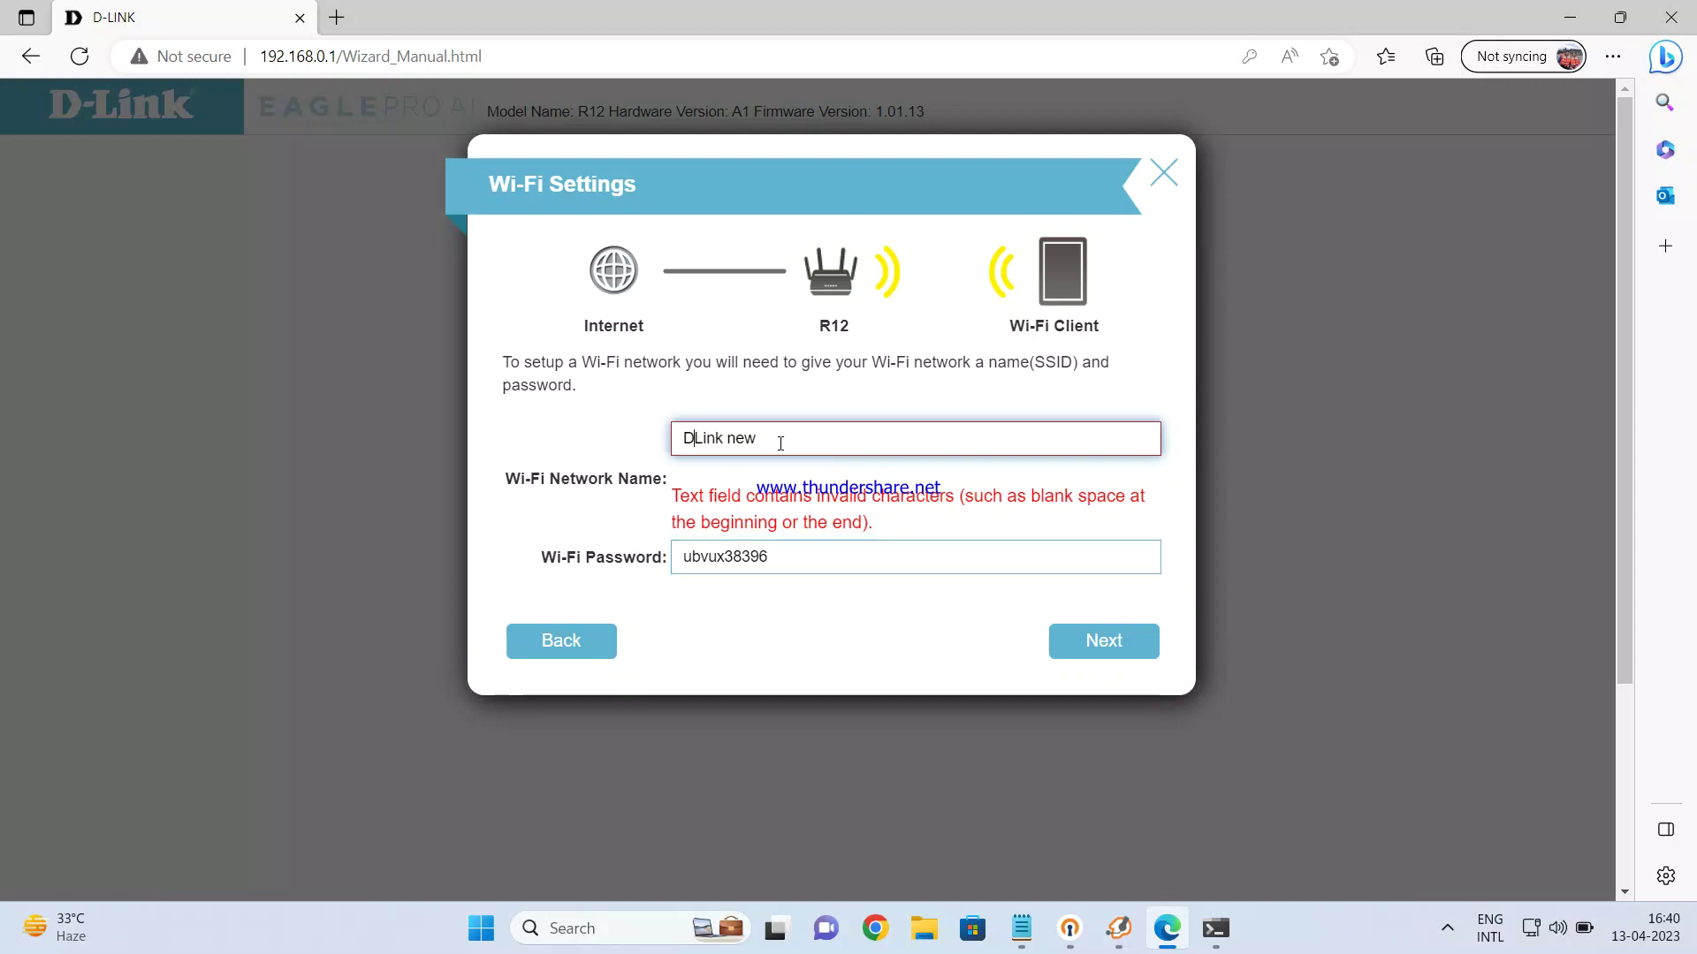
click(819, 554)
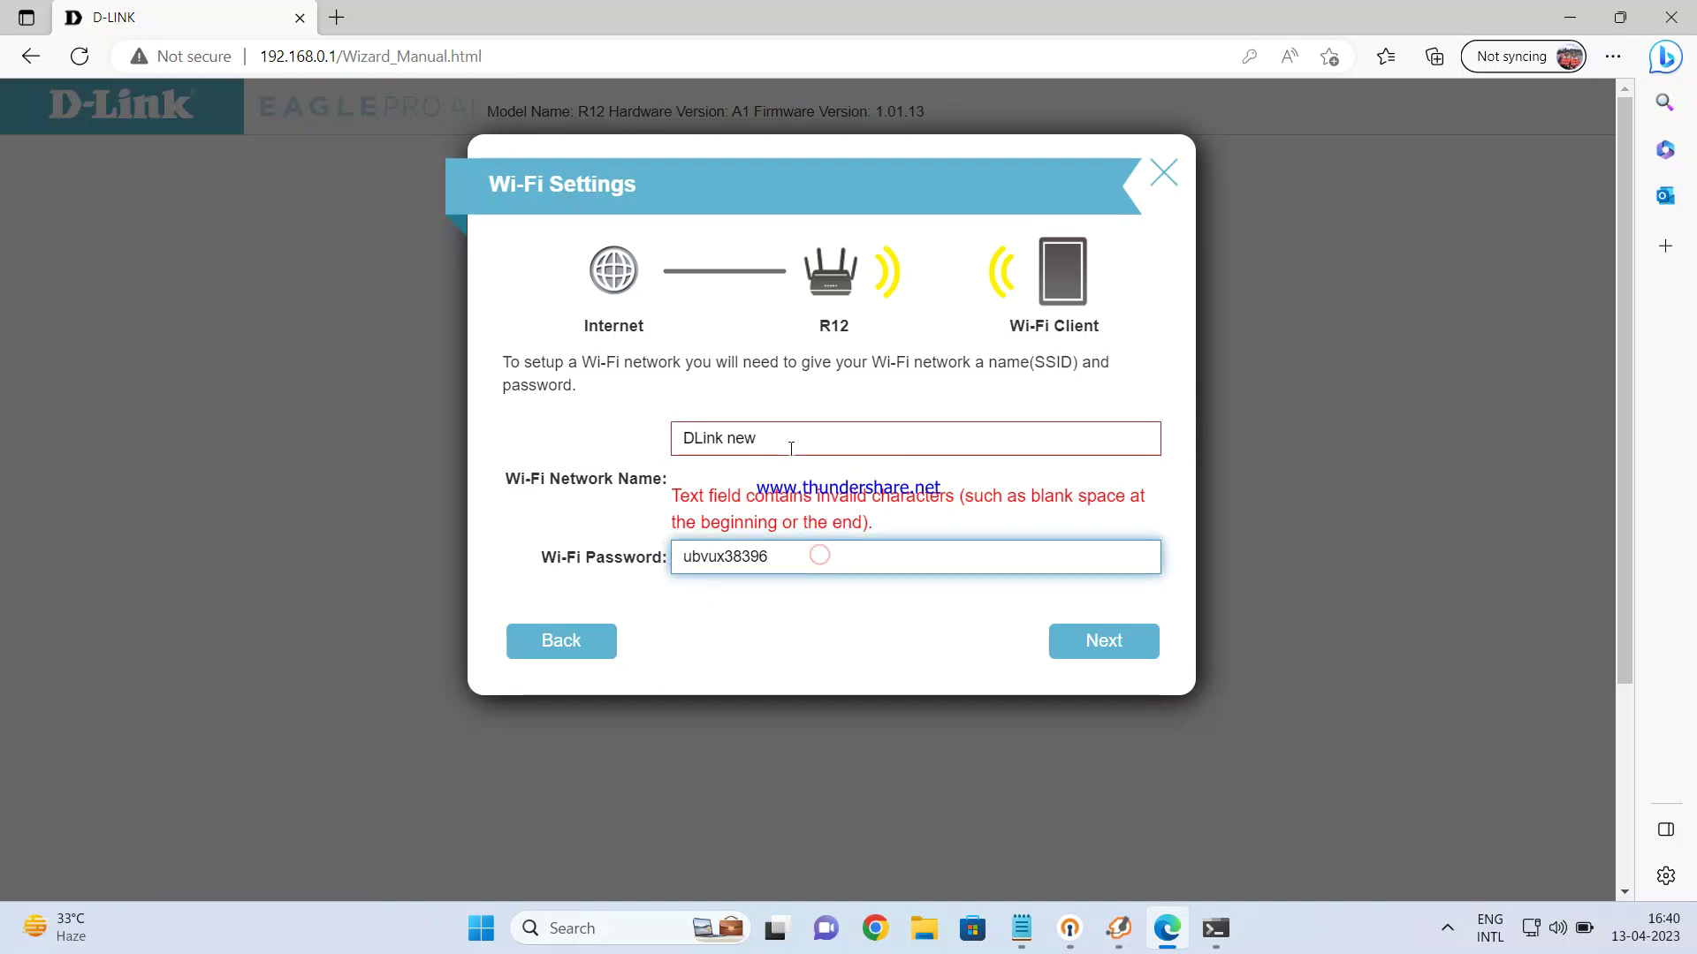
click(727, 440)
key(BackSpace)
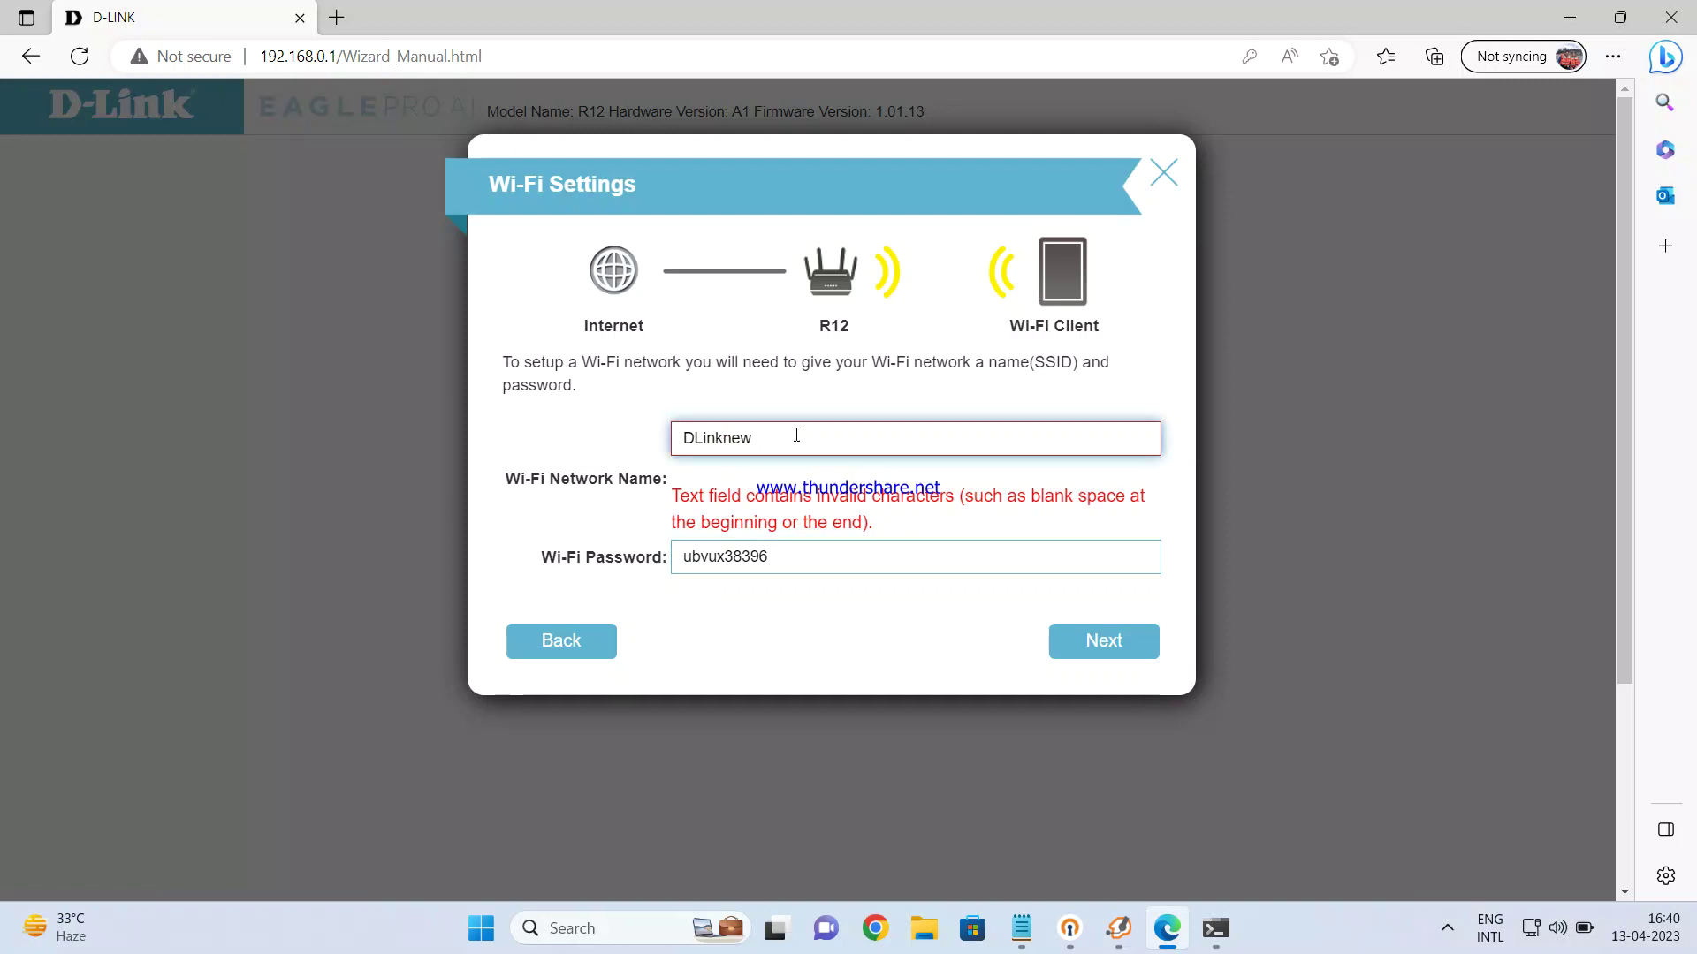
- Replace the old Wi-Fi password with a new one, re-entering it after a failed attempt
click(795, 556)
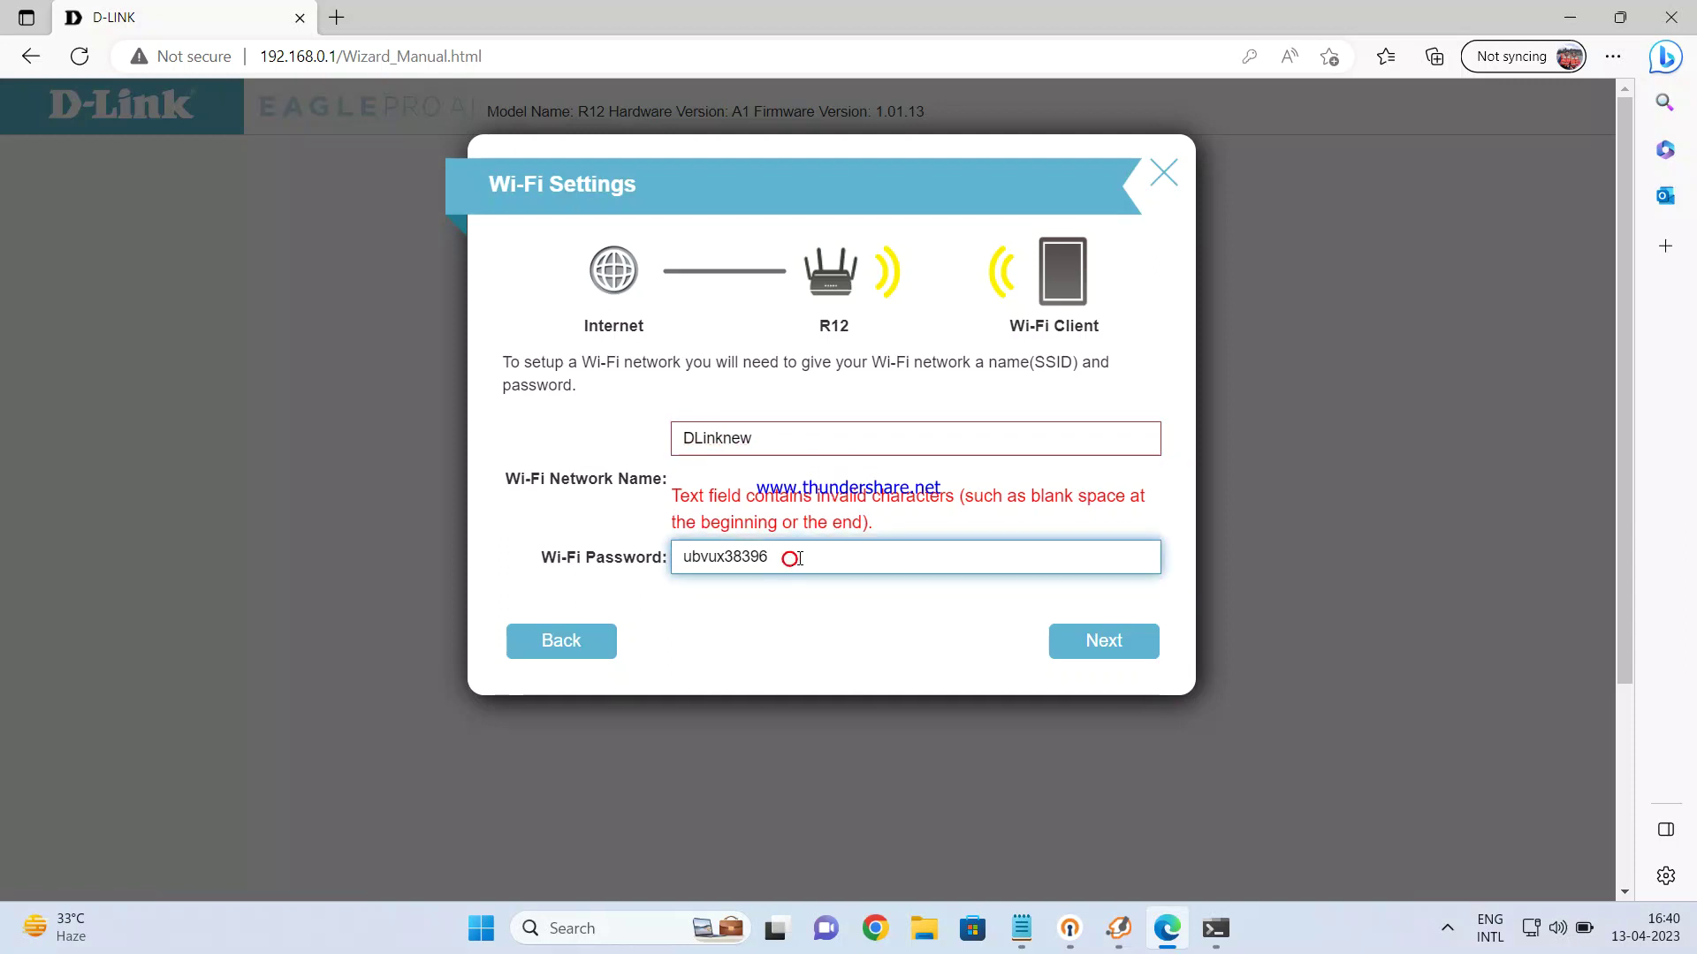
key(BackSpace)
key(BackSpace)
key(BackSpace)
key(BackSpace)
key(BackSpace)
key(BackSpace)
key(BackSpace)
key(BackSpace)
key(BackSpace)
key(BackSpace)
click(1096, 641)
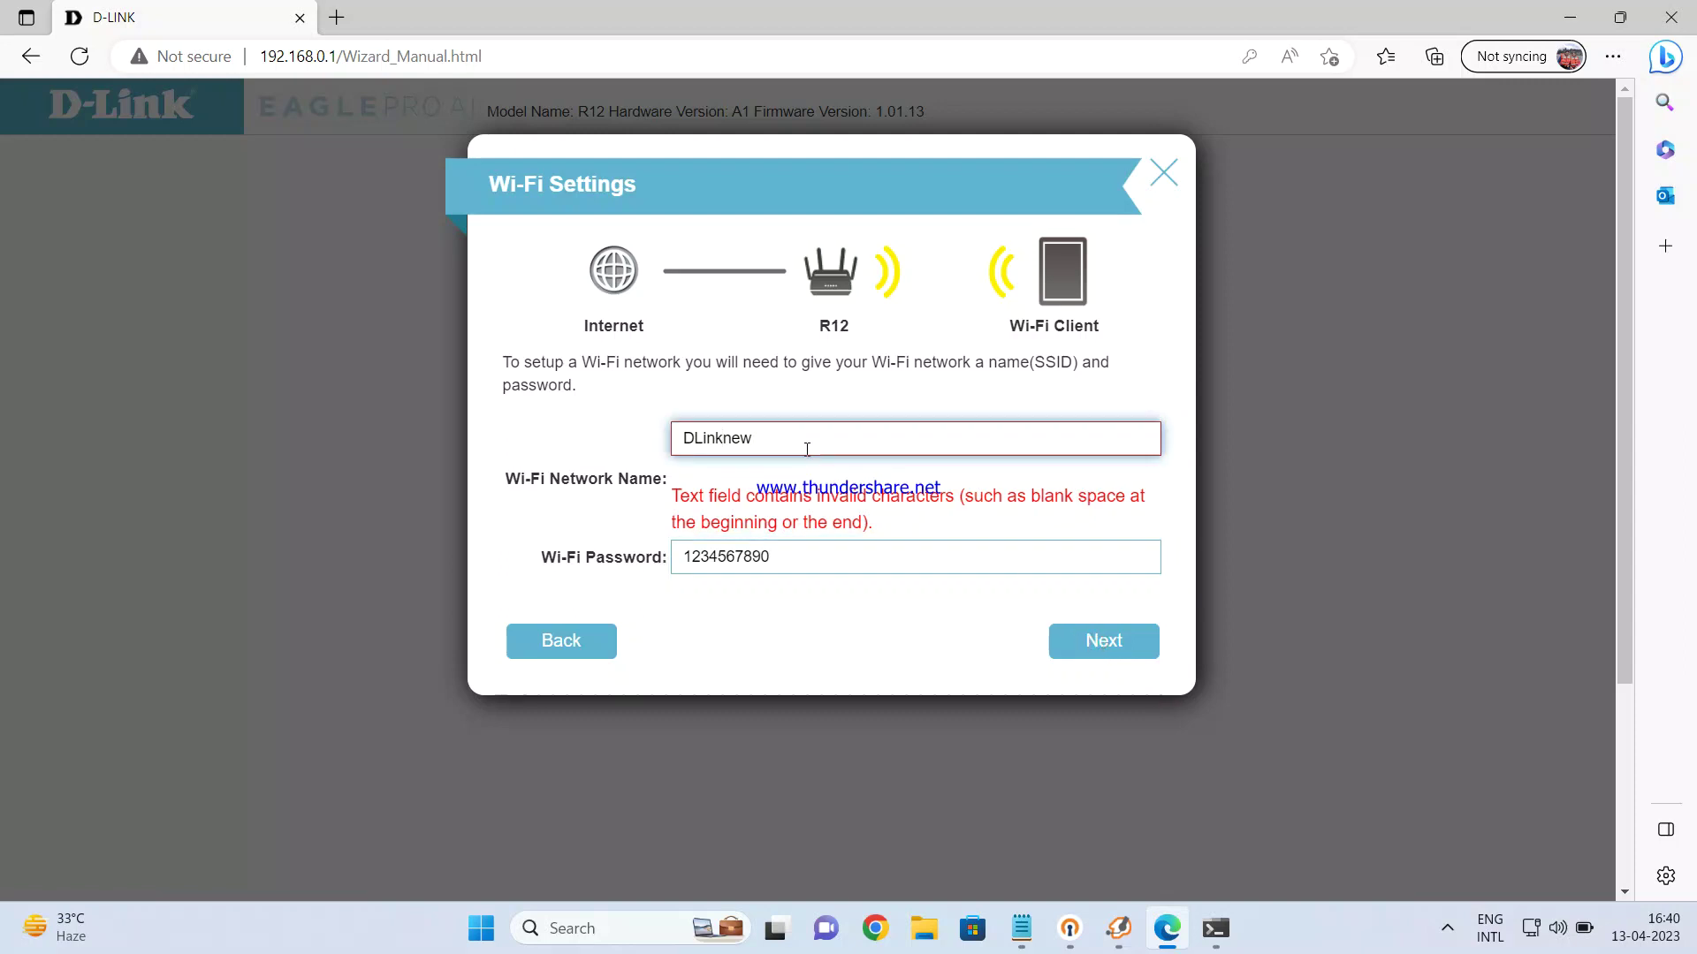
click(769, 442)
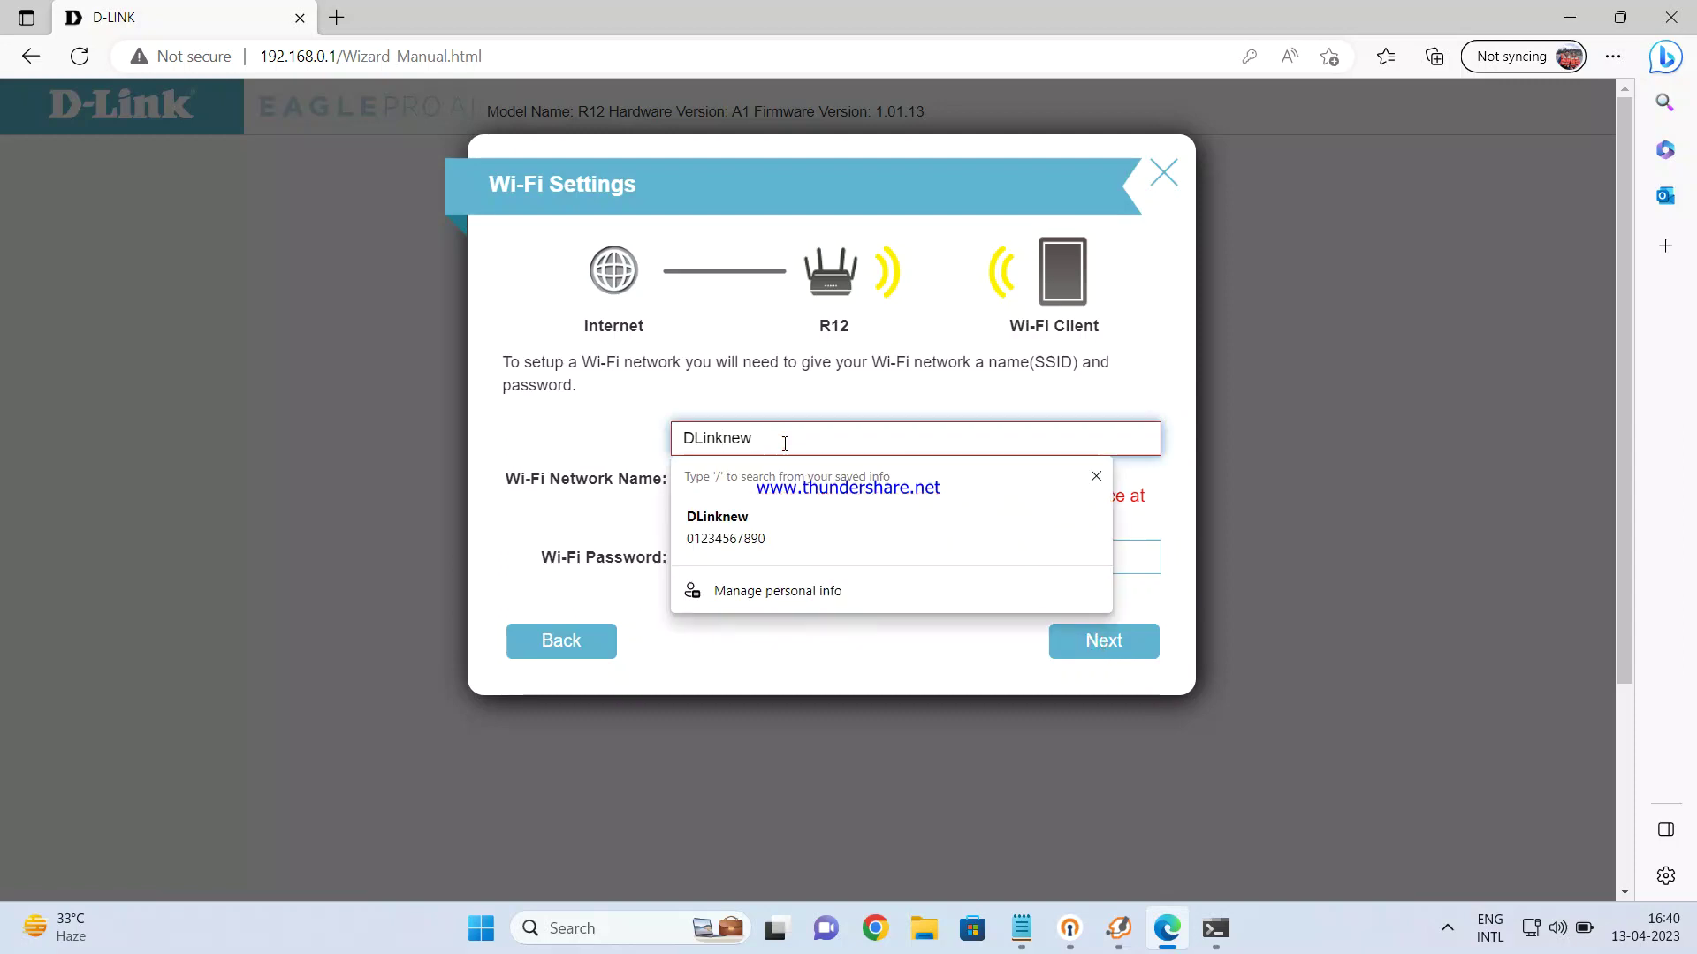
key(Tab)
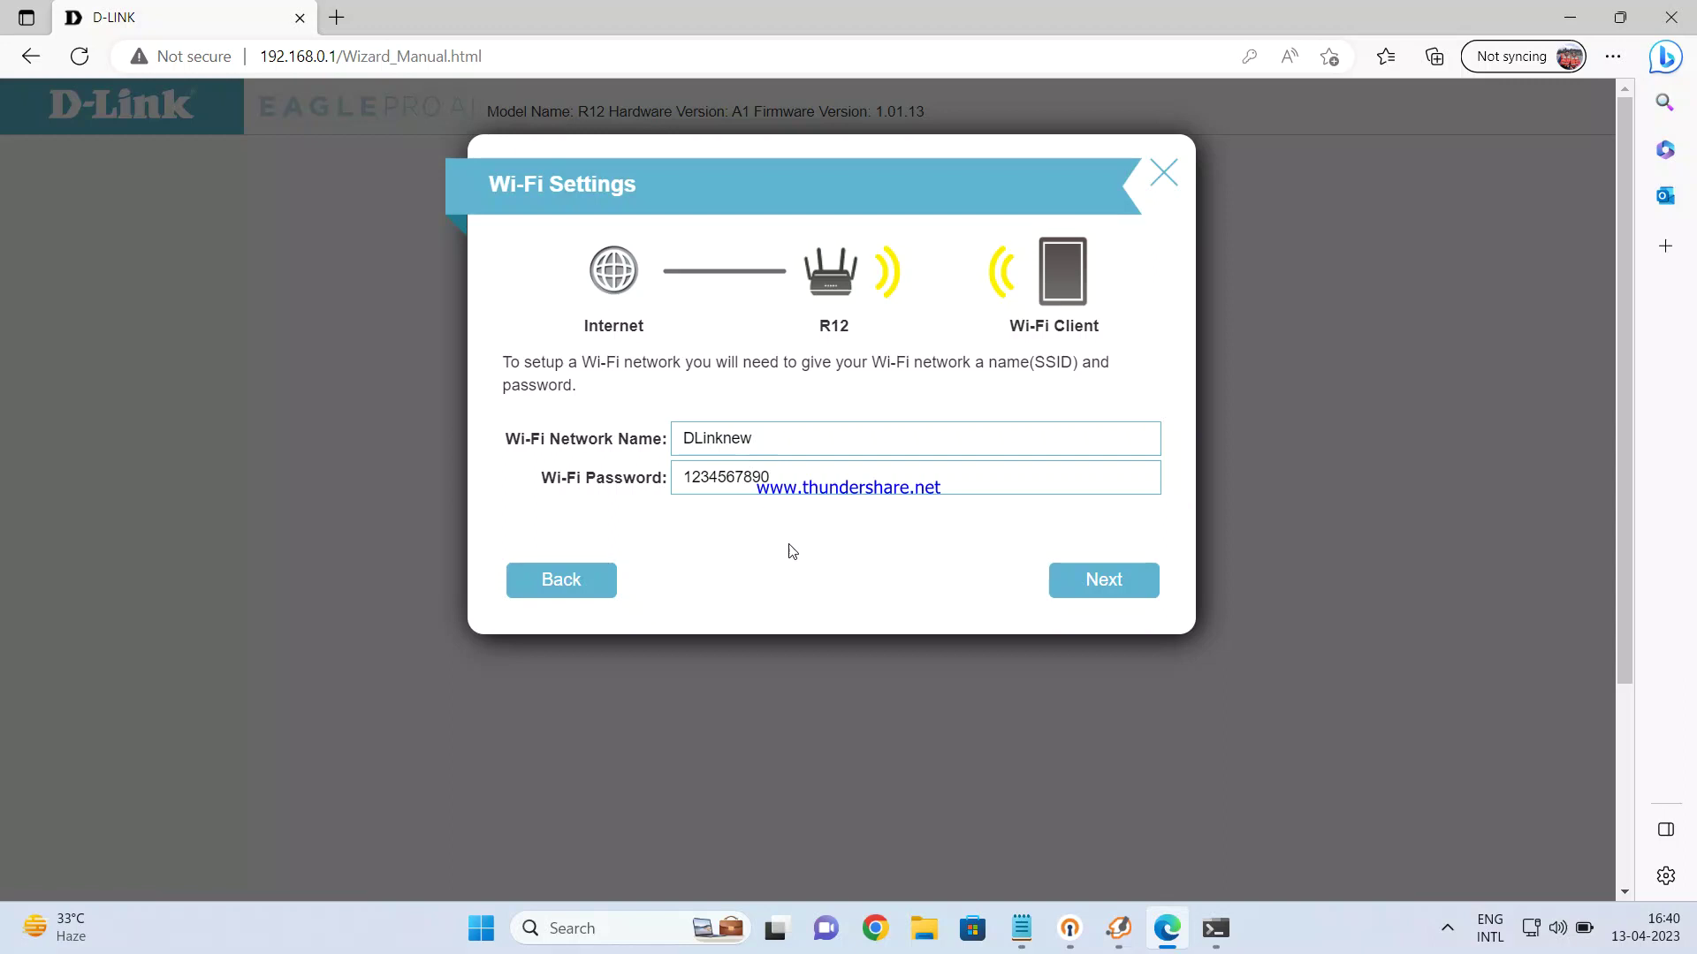
- Save the Wi-Fi settings, set a device admin password, and keep the Asia/Calcutta time zone
click(1104, 581)
click(785, 467)
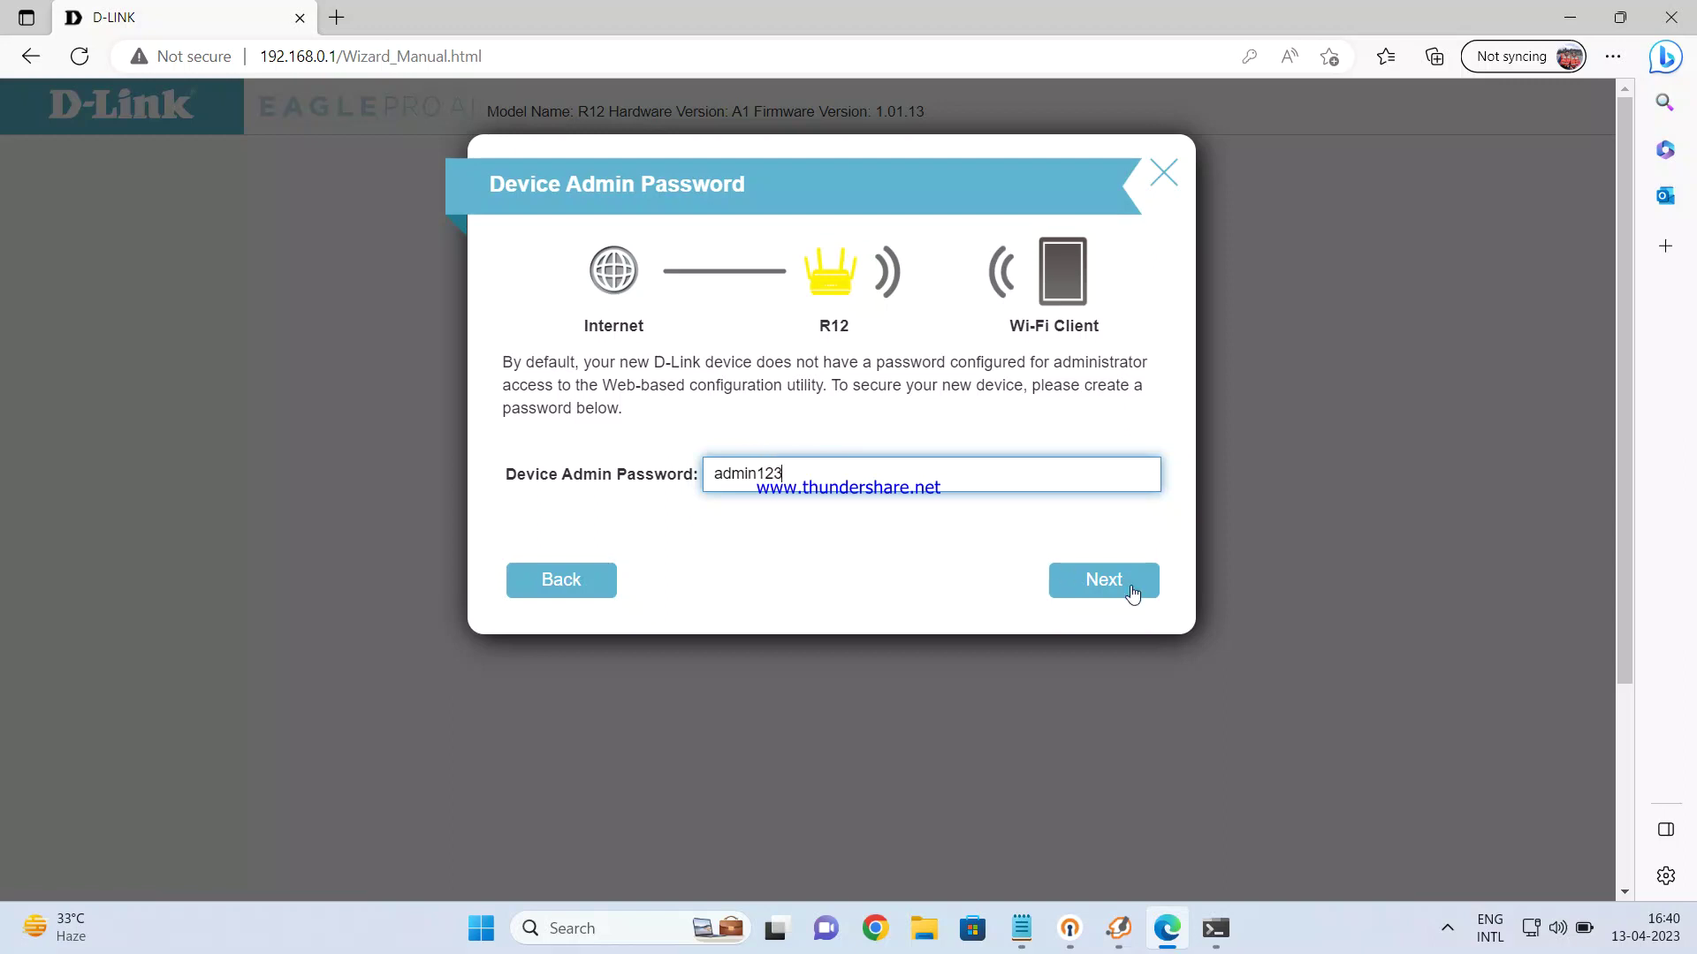
click(1070, 590)
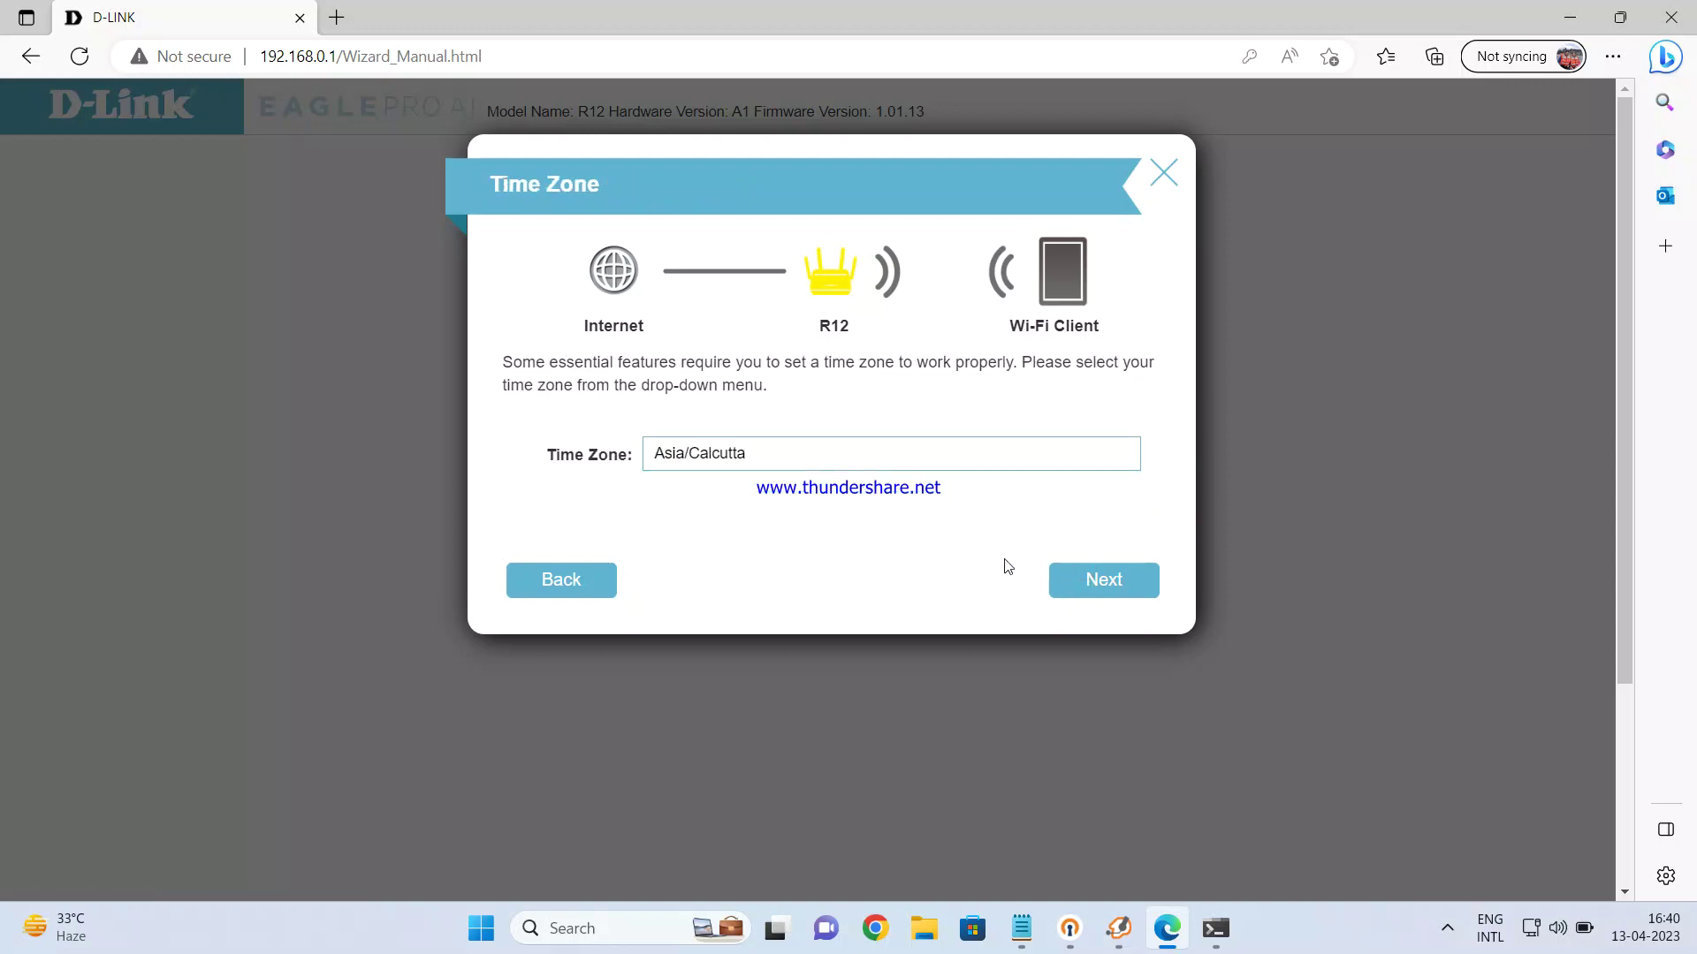
click(1084, 585)
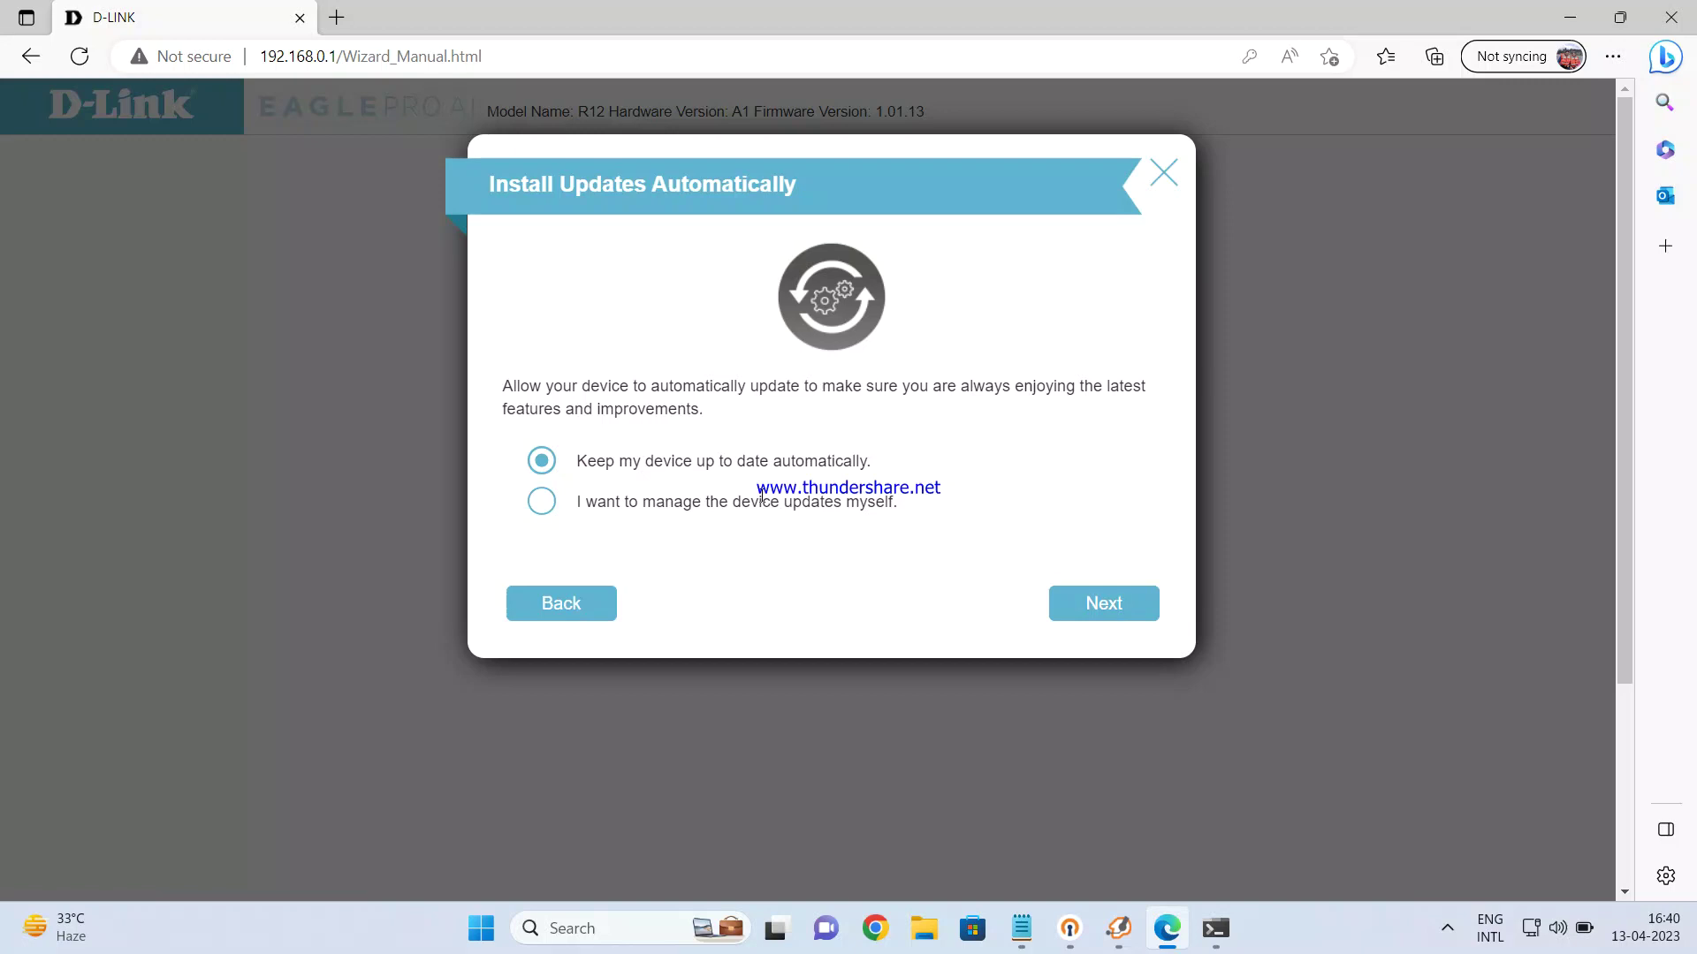
- Keep automatic updates enabled, then confirm the Summary to start the 180-second save
click(1098, 612)
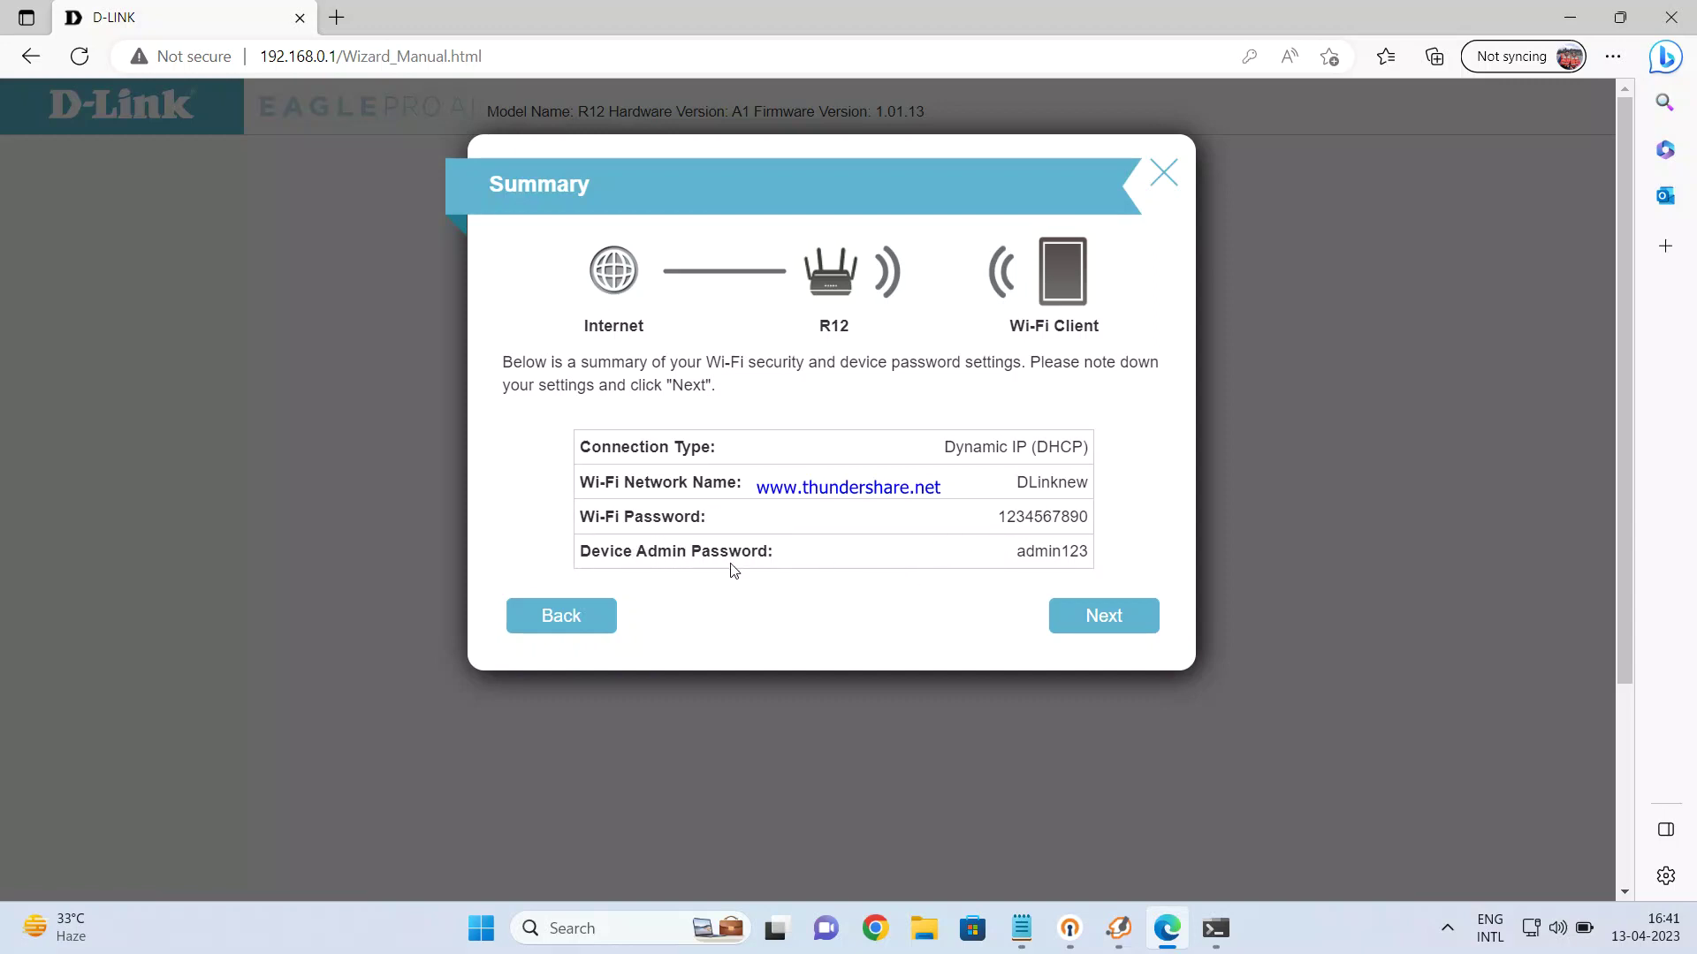
click(1078, 622)
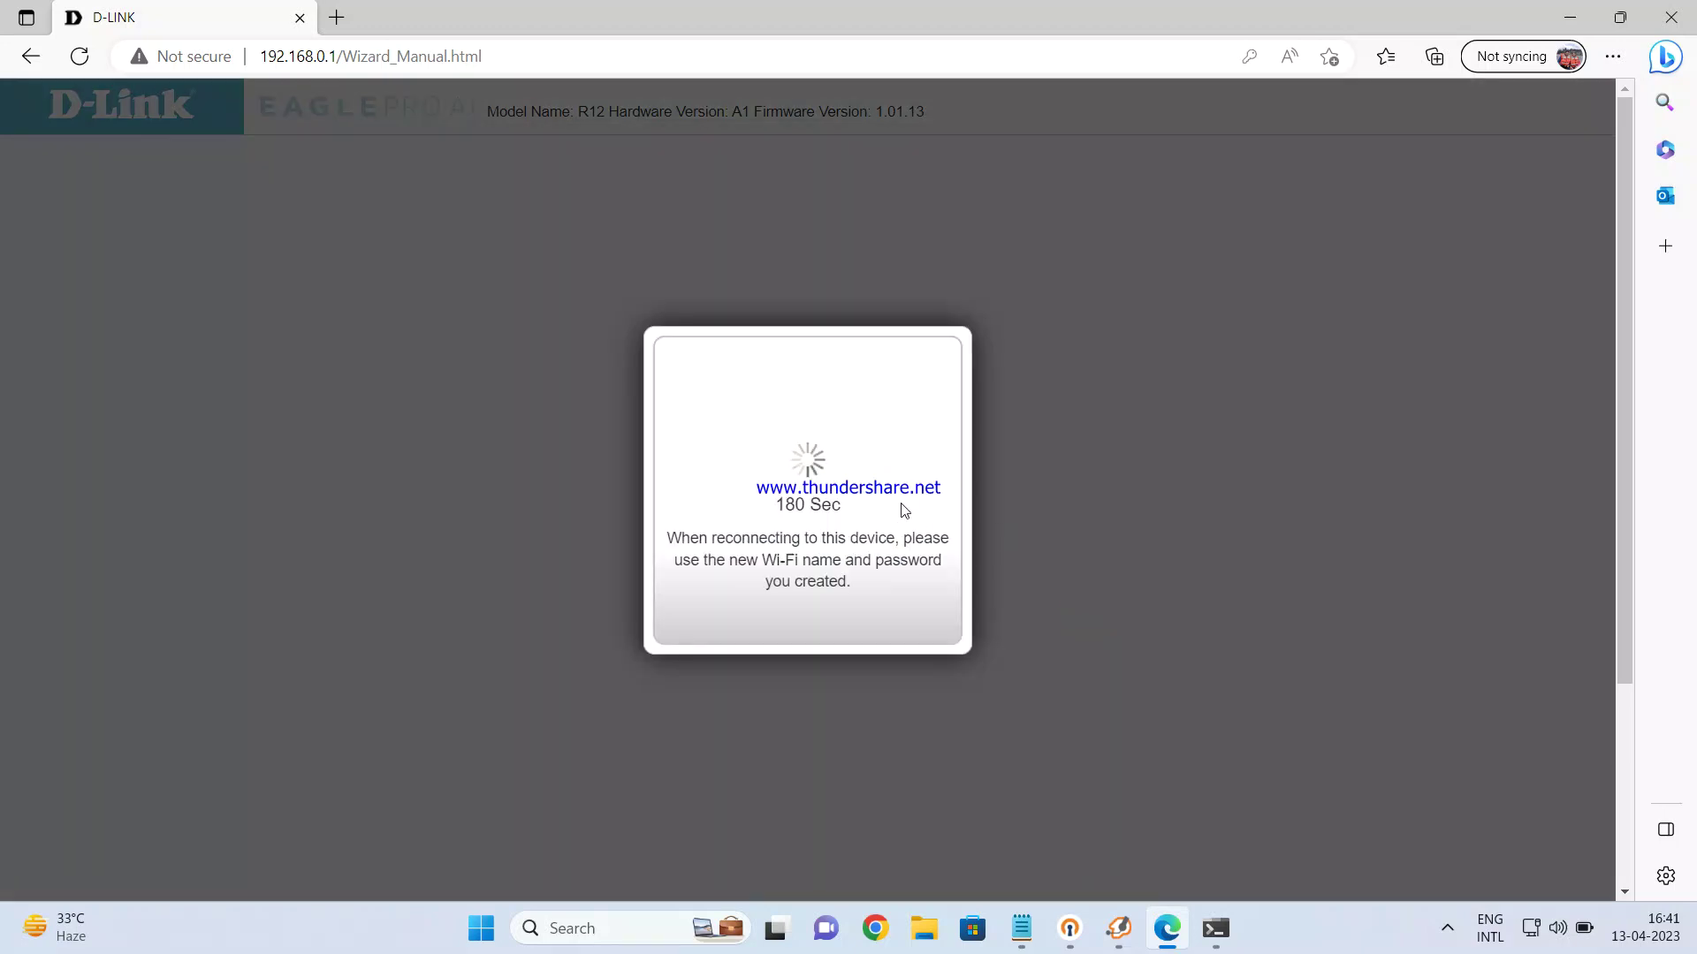
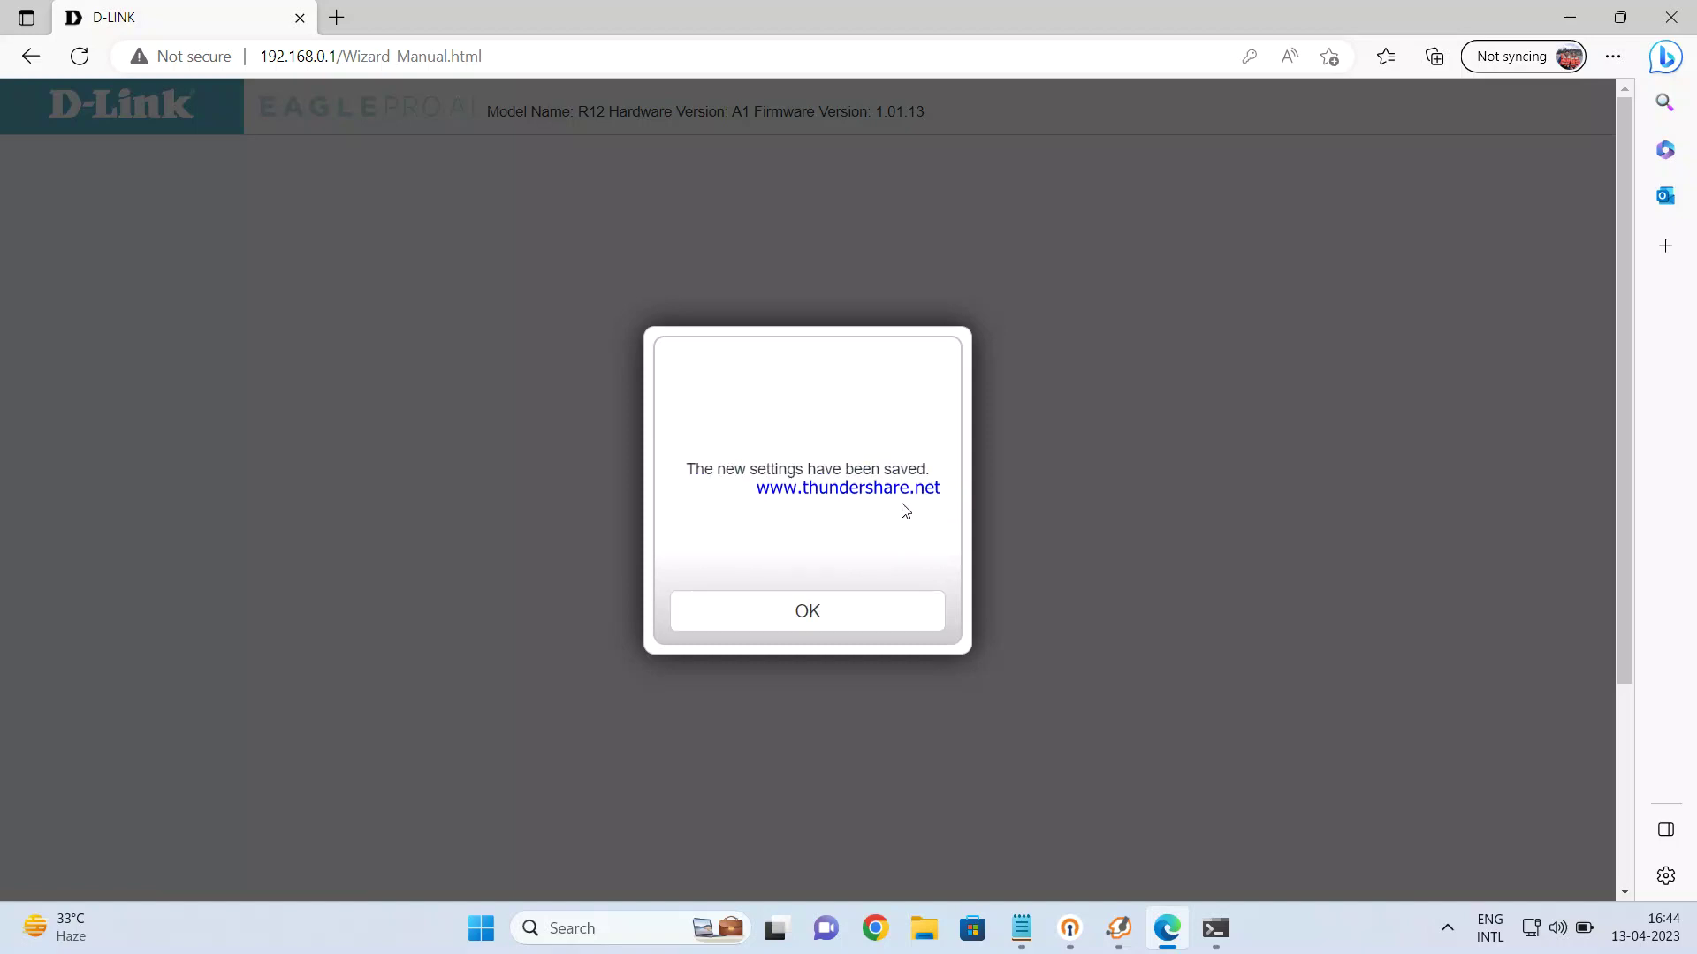
- Dismiss the 'new settings have been saved' confirmation to finish the setup wizard
click(815, 606)
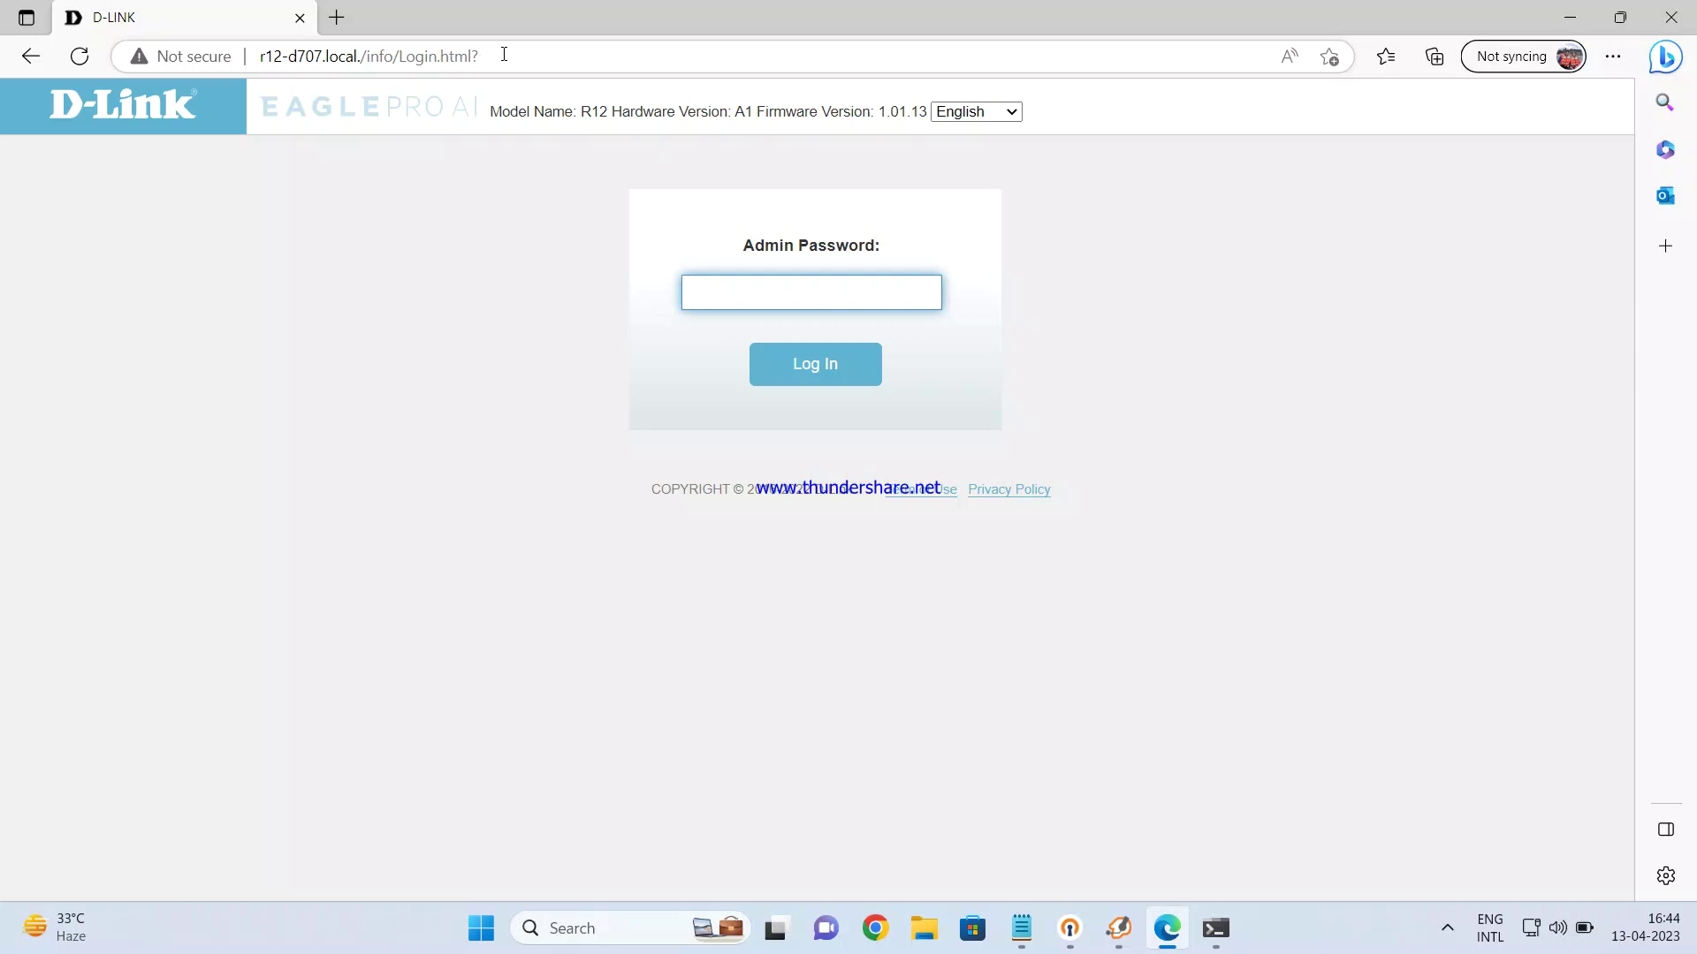
- Load 192.168.0.1 and log in with the admin password to reach the Home page
click(505, 55)
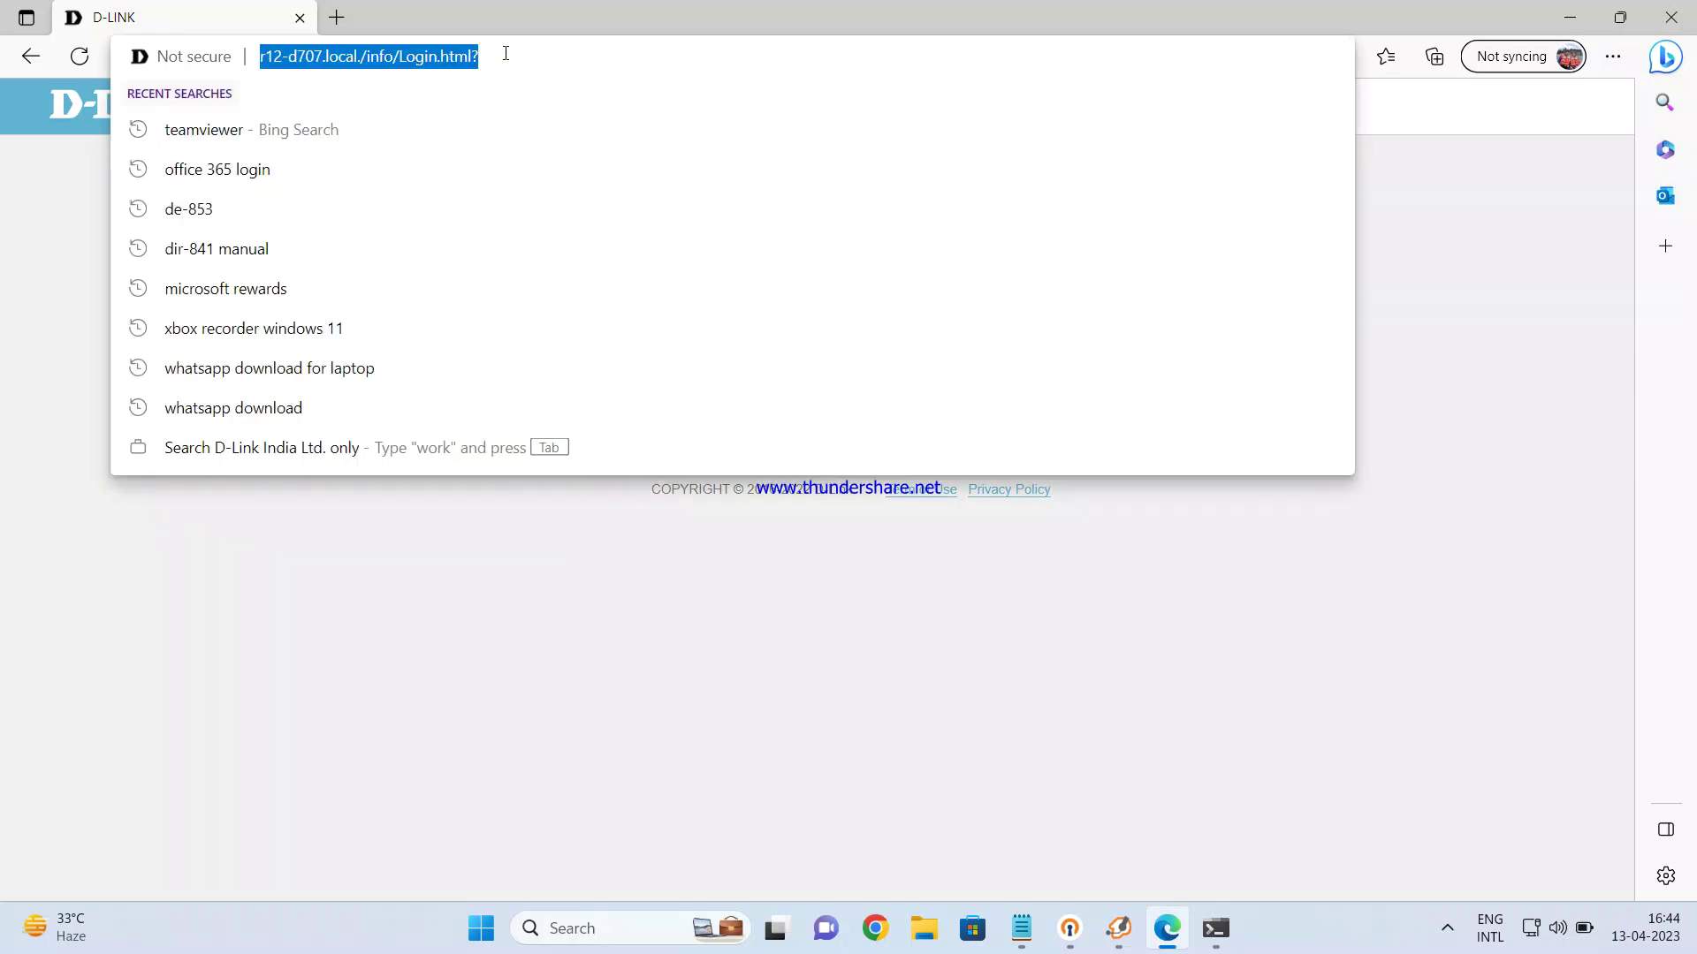
text(192.168.0.1)
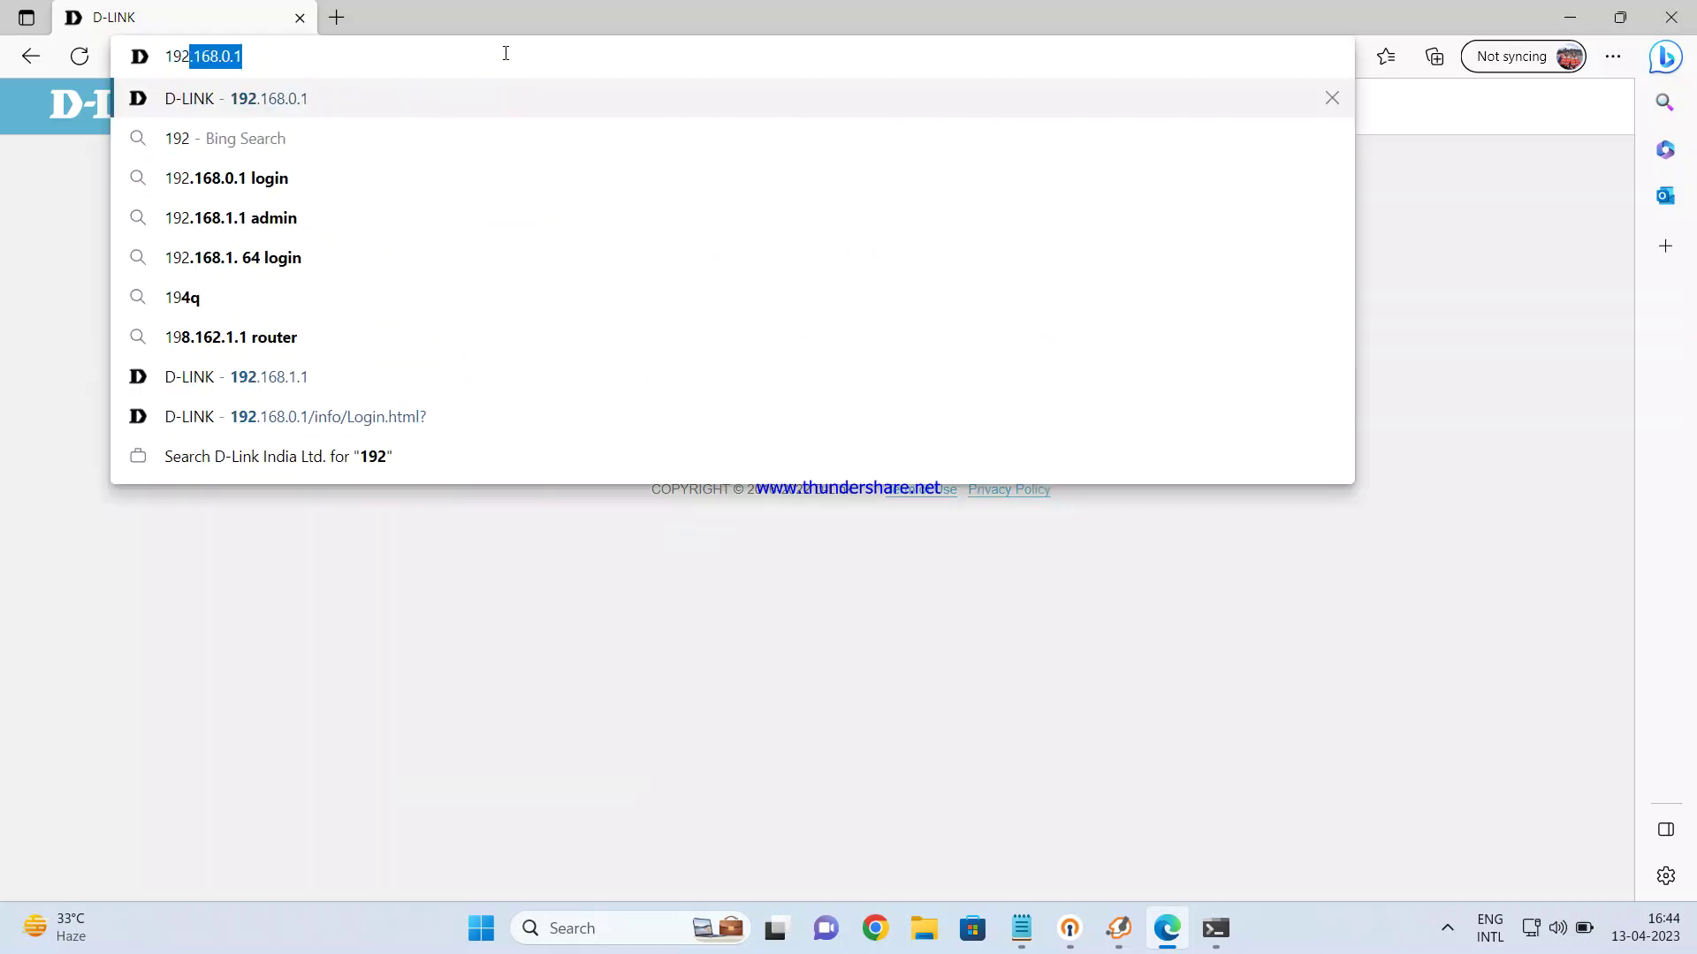
key(Return)
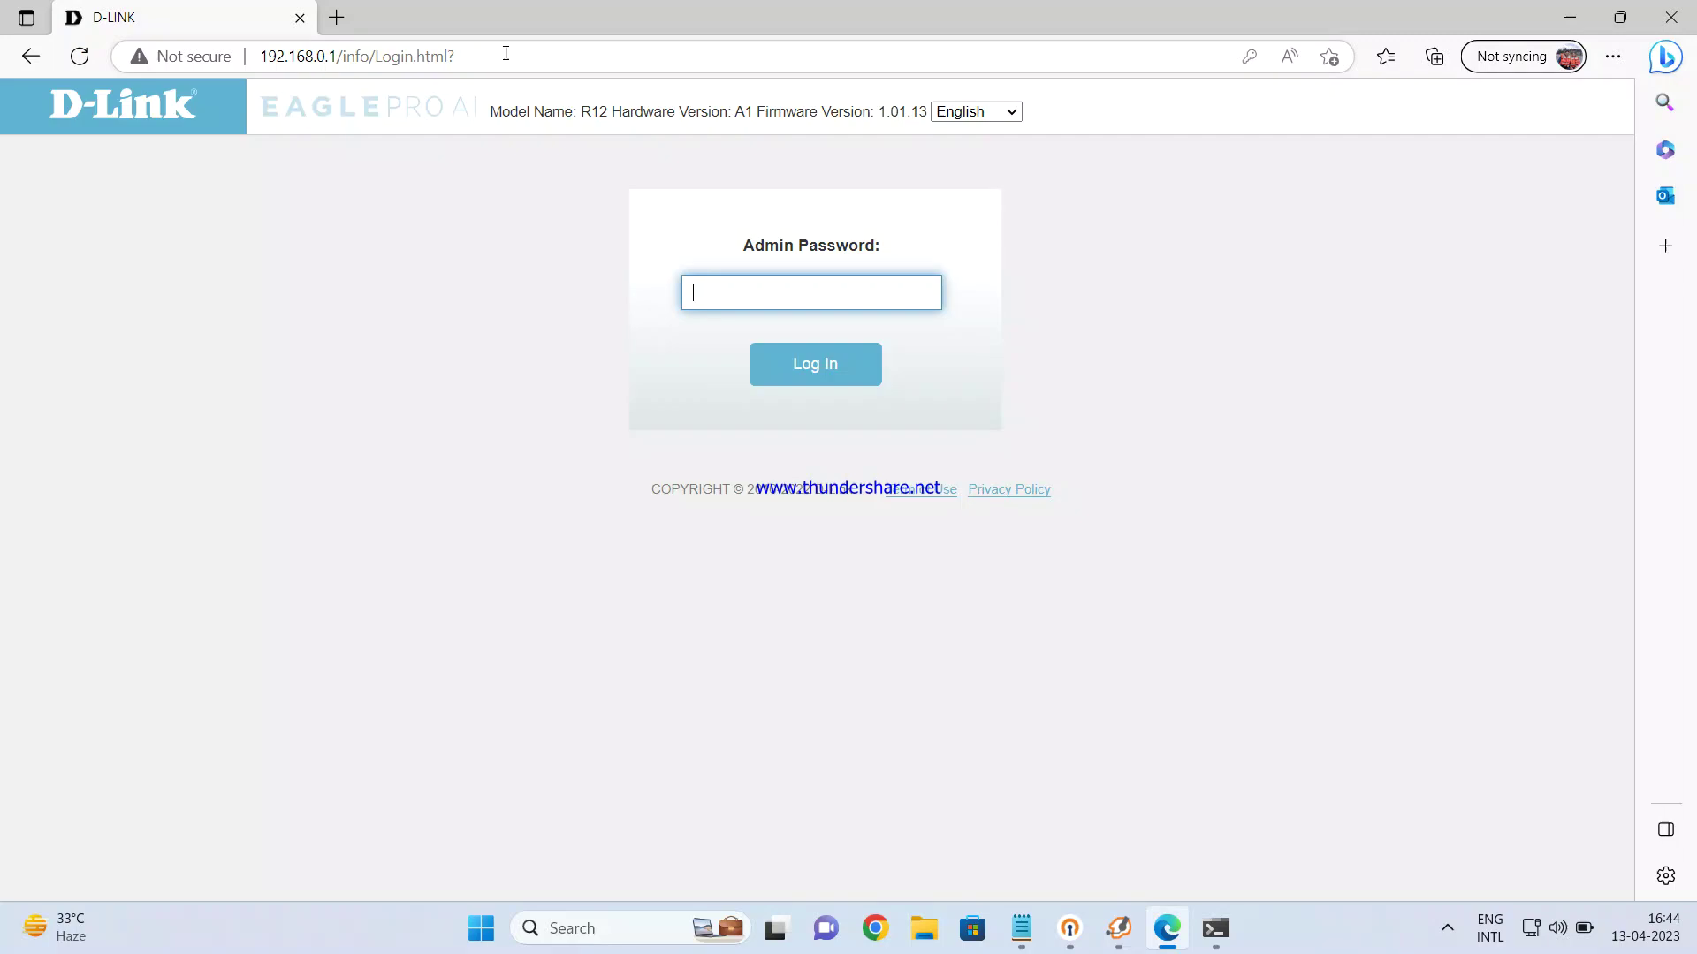
click(720, 285)
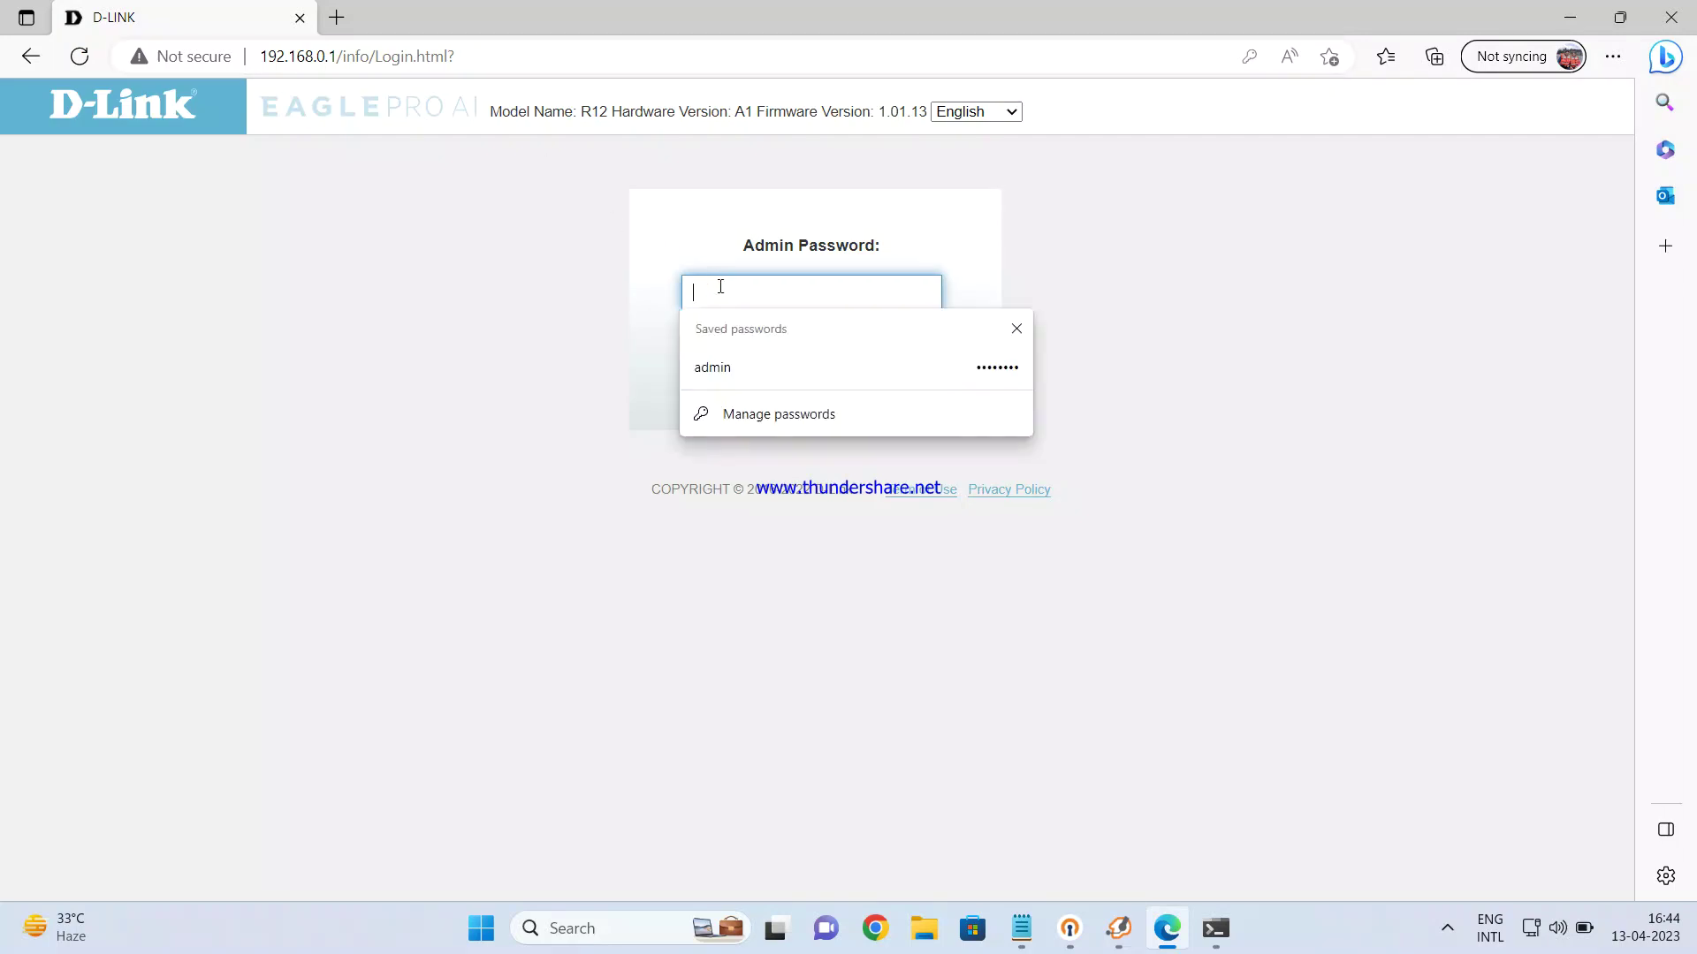
text(••••••••)
key(Return)
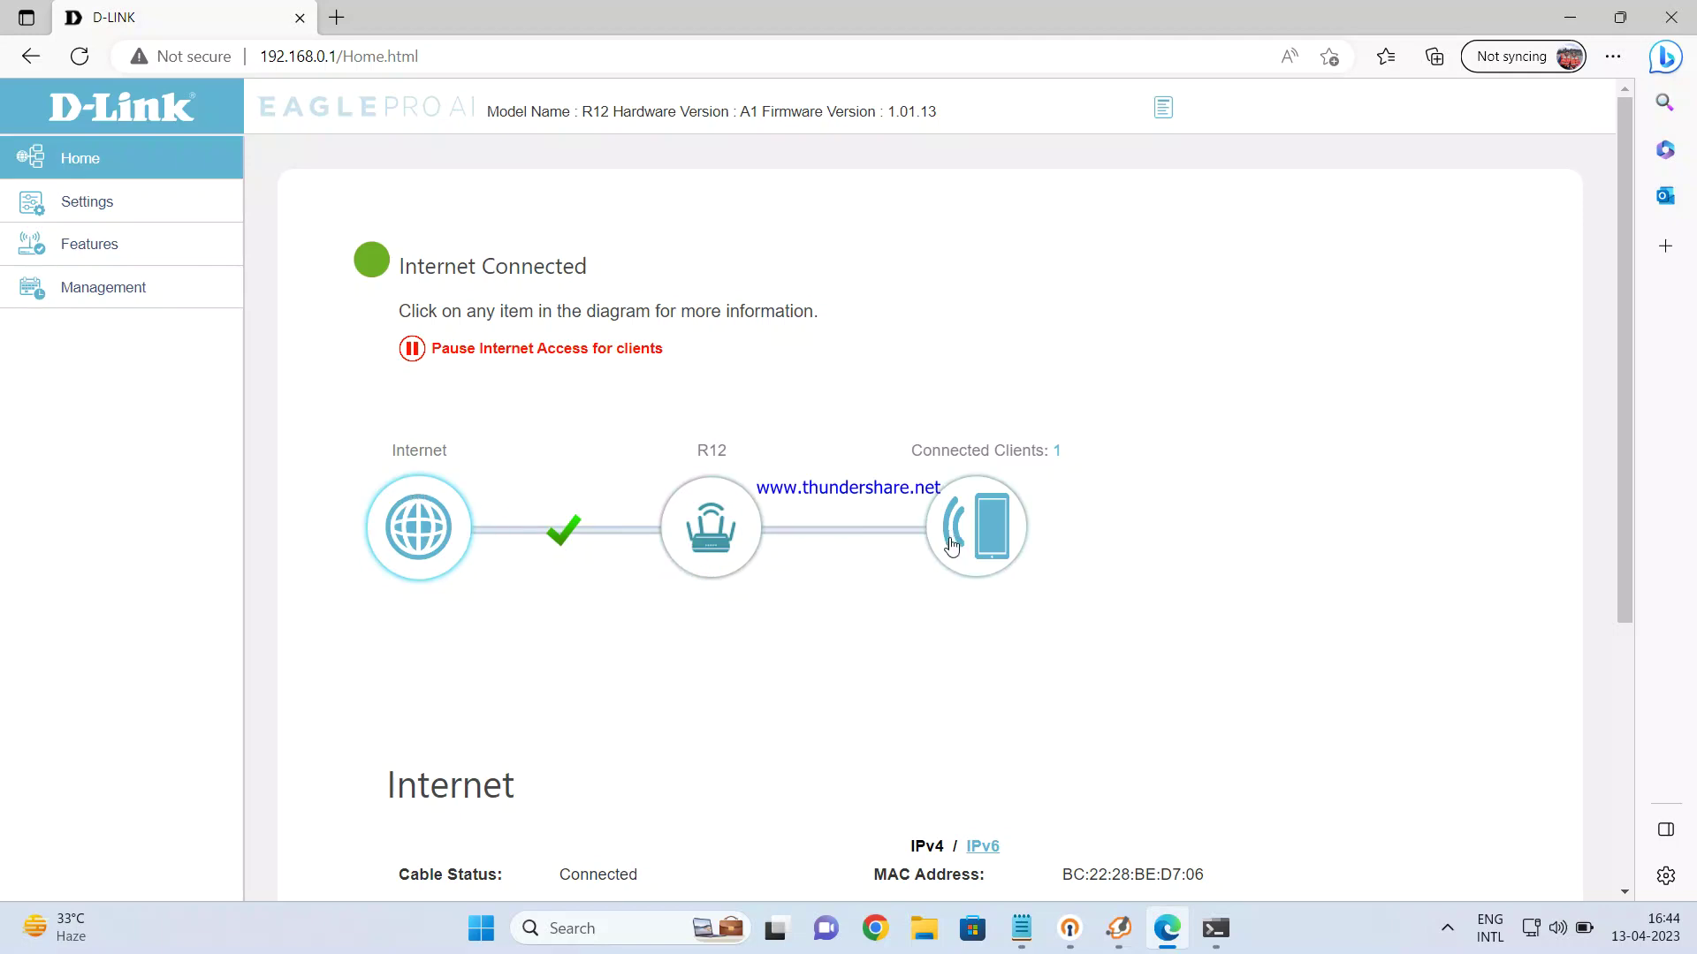
- Review the Home page's Dynamic IP (DHCP) Internet details, then expand the Settings sidebar list
scroll(951, 551, down, 1)
scroll(872, 515, down, 2)
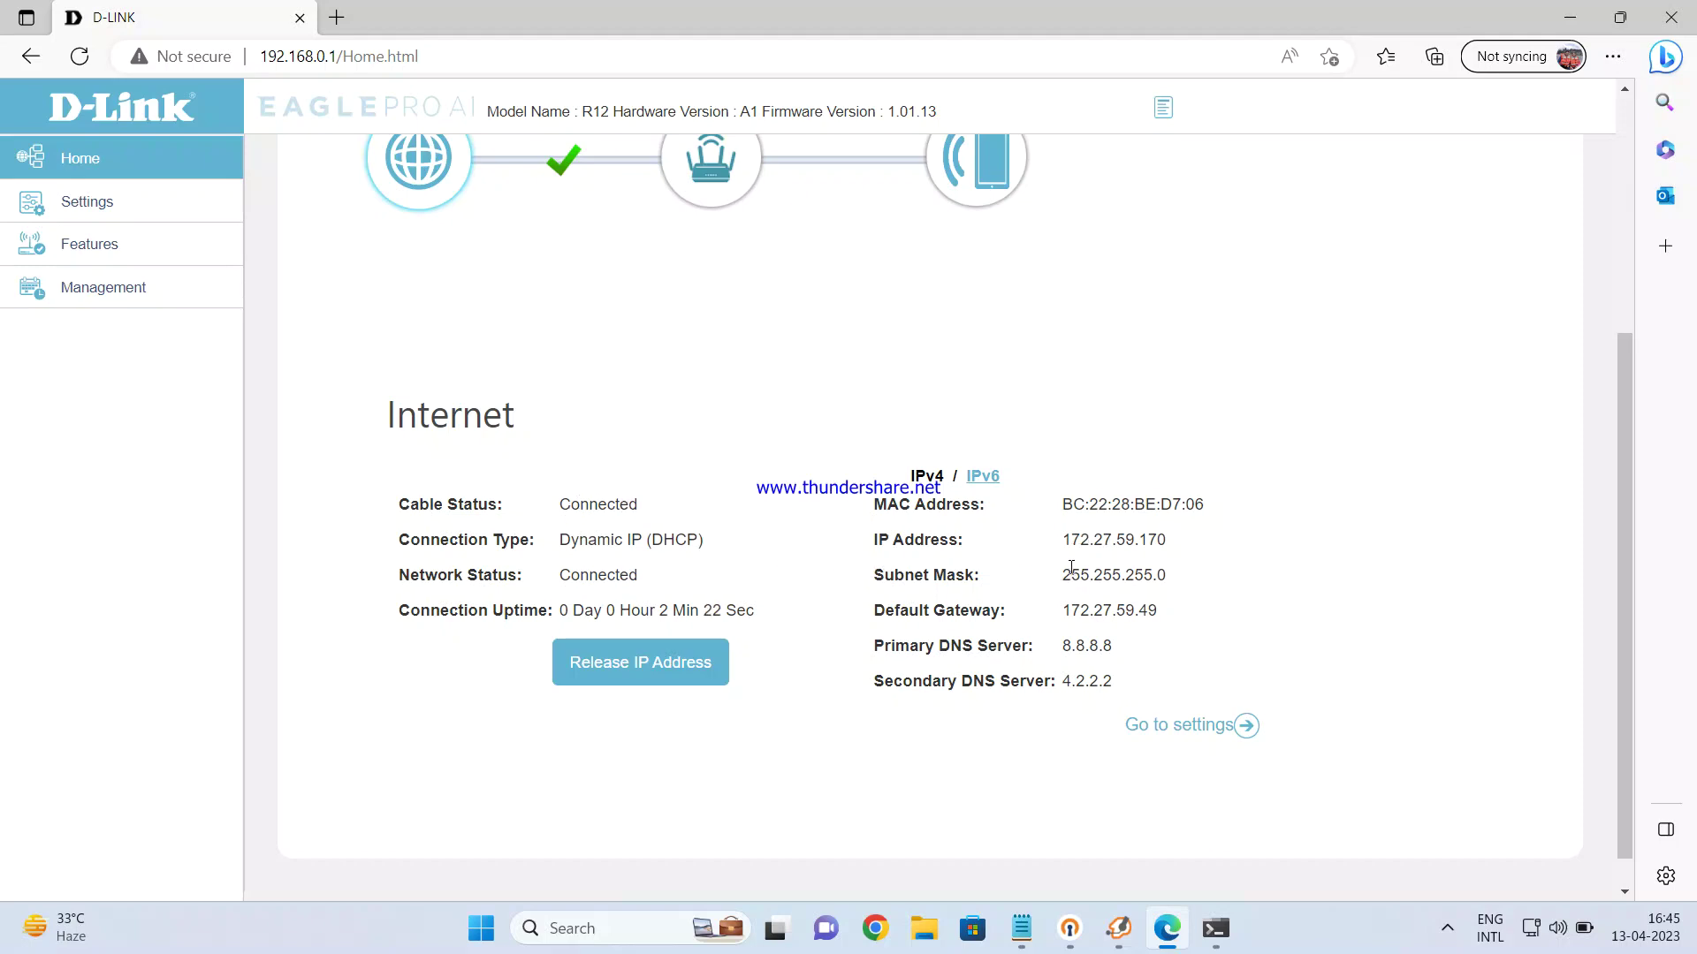
scroll(1071, 574, up, 1)
scroll(1072, 568, up, 2)
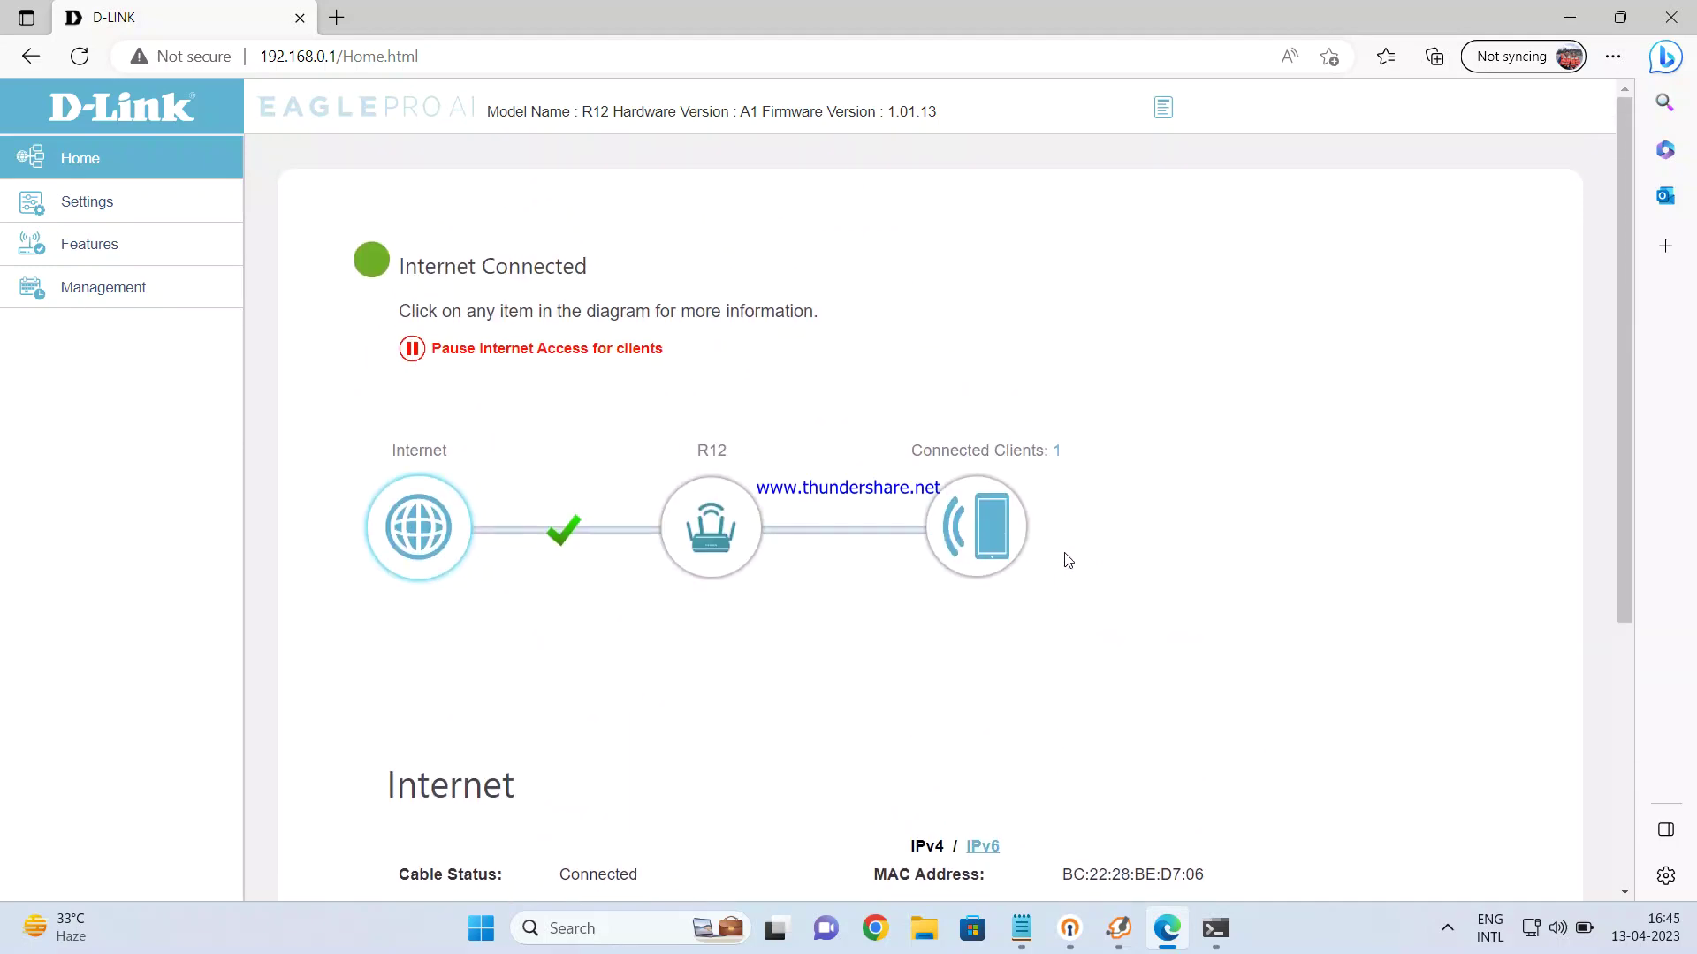
click(95, 212)
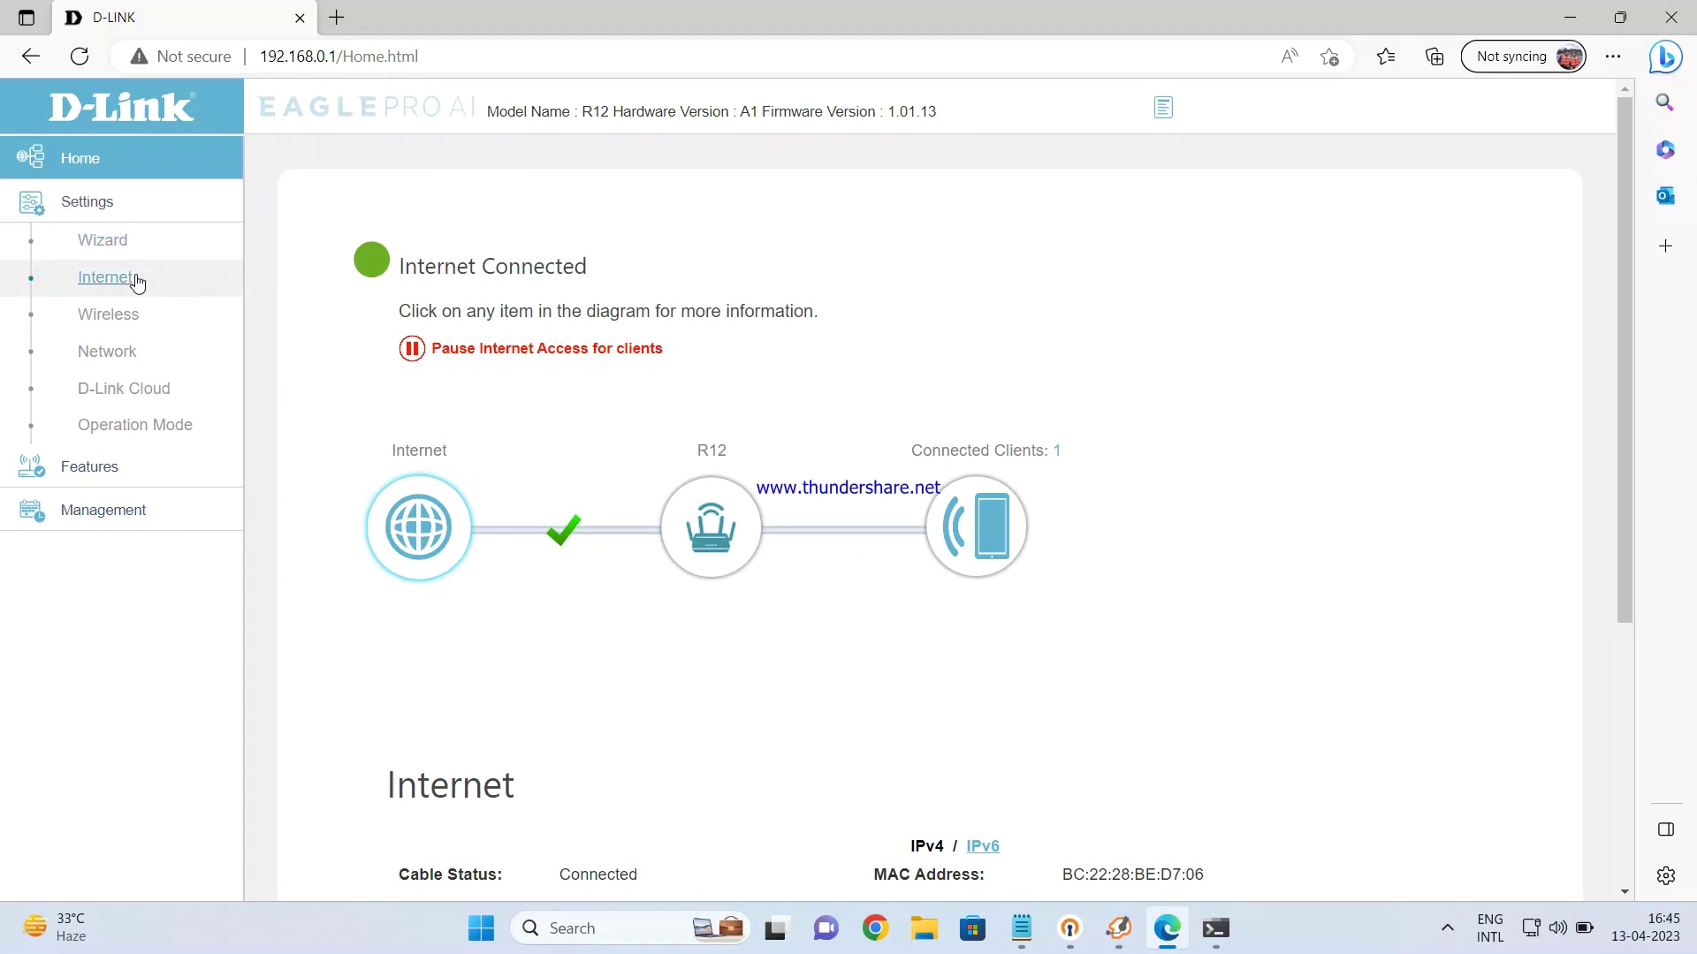
- Open Wireless settings and review Smart Connect, the DLinknew network and AI Wi-Fi Optimizer
click(91, 315)
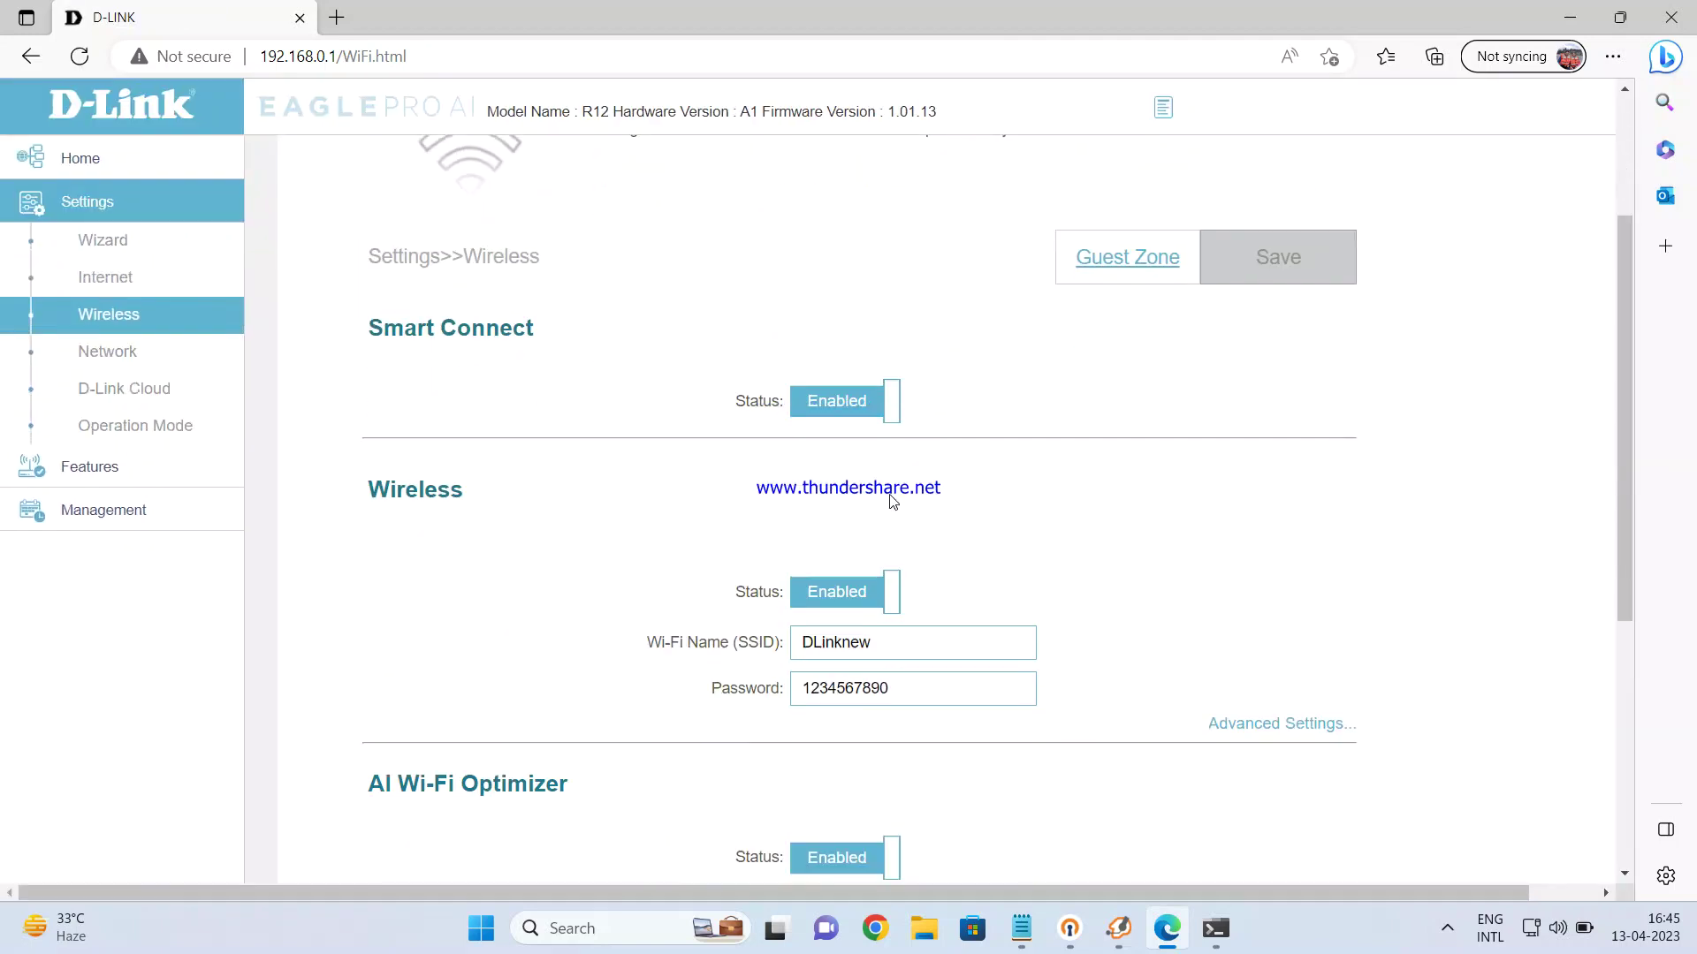
scroll(970, 459, down, 4)
scroll(942, 425, up, 1)
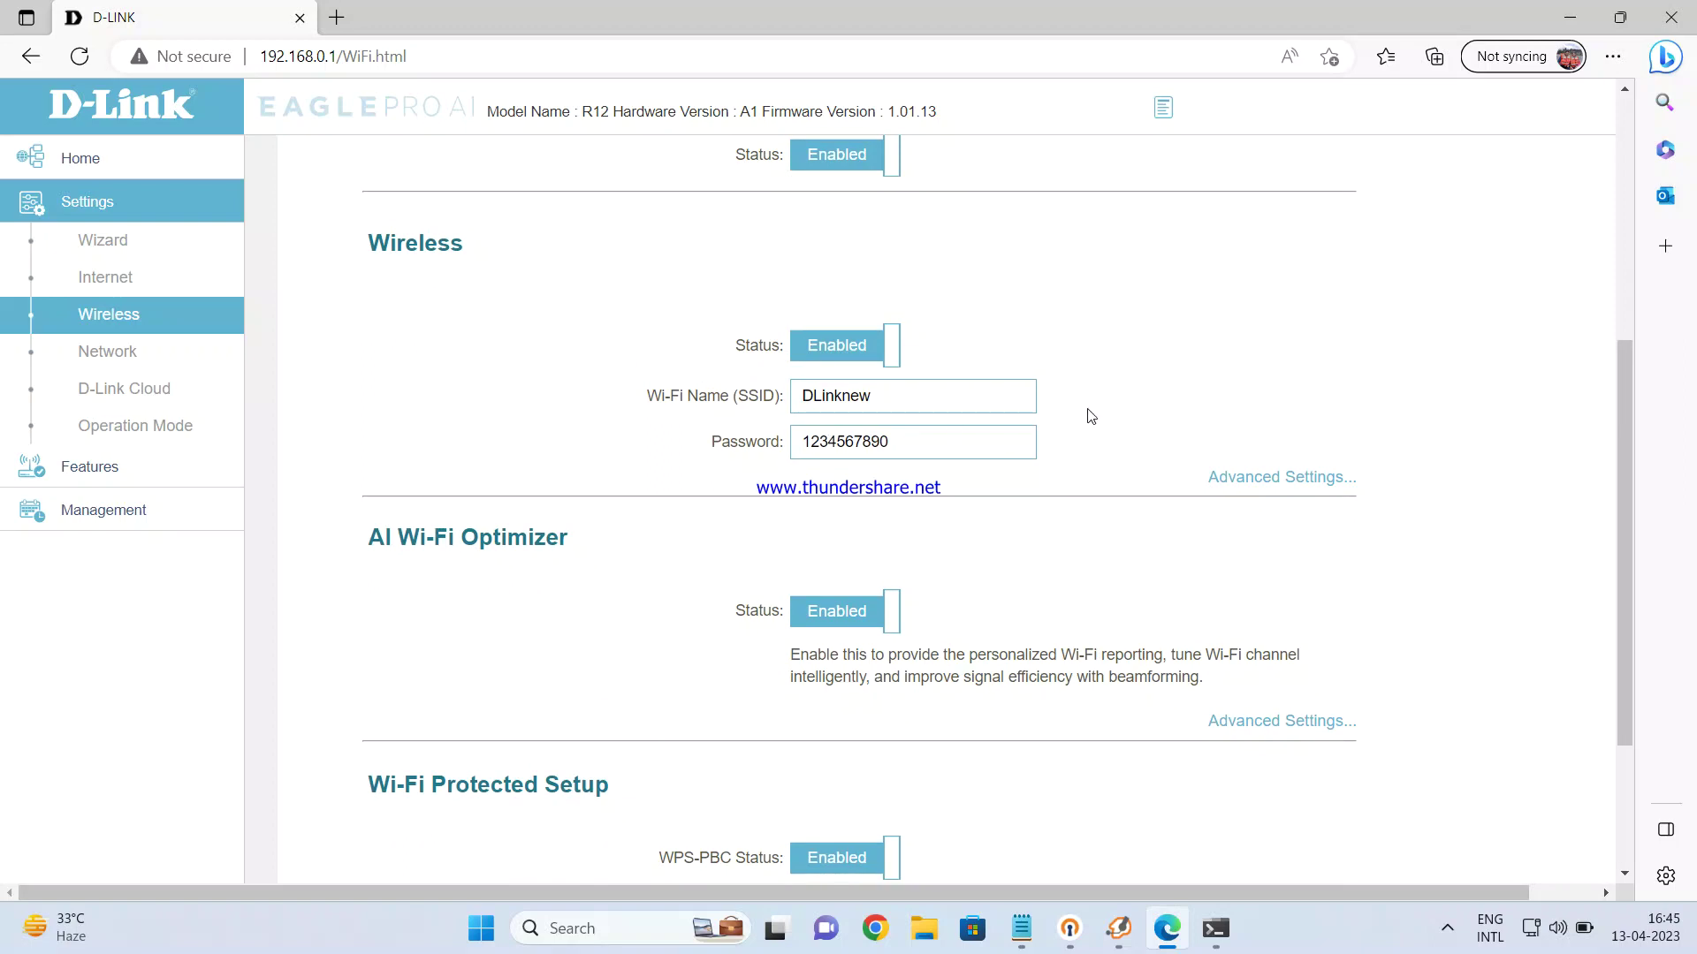
scroll(1085, 415, up, 2)
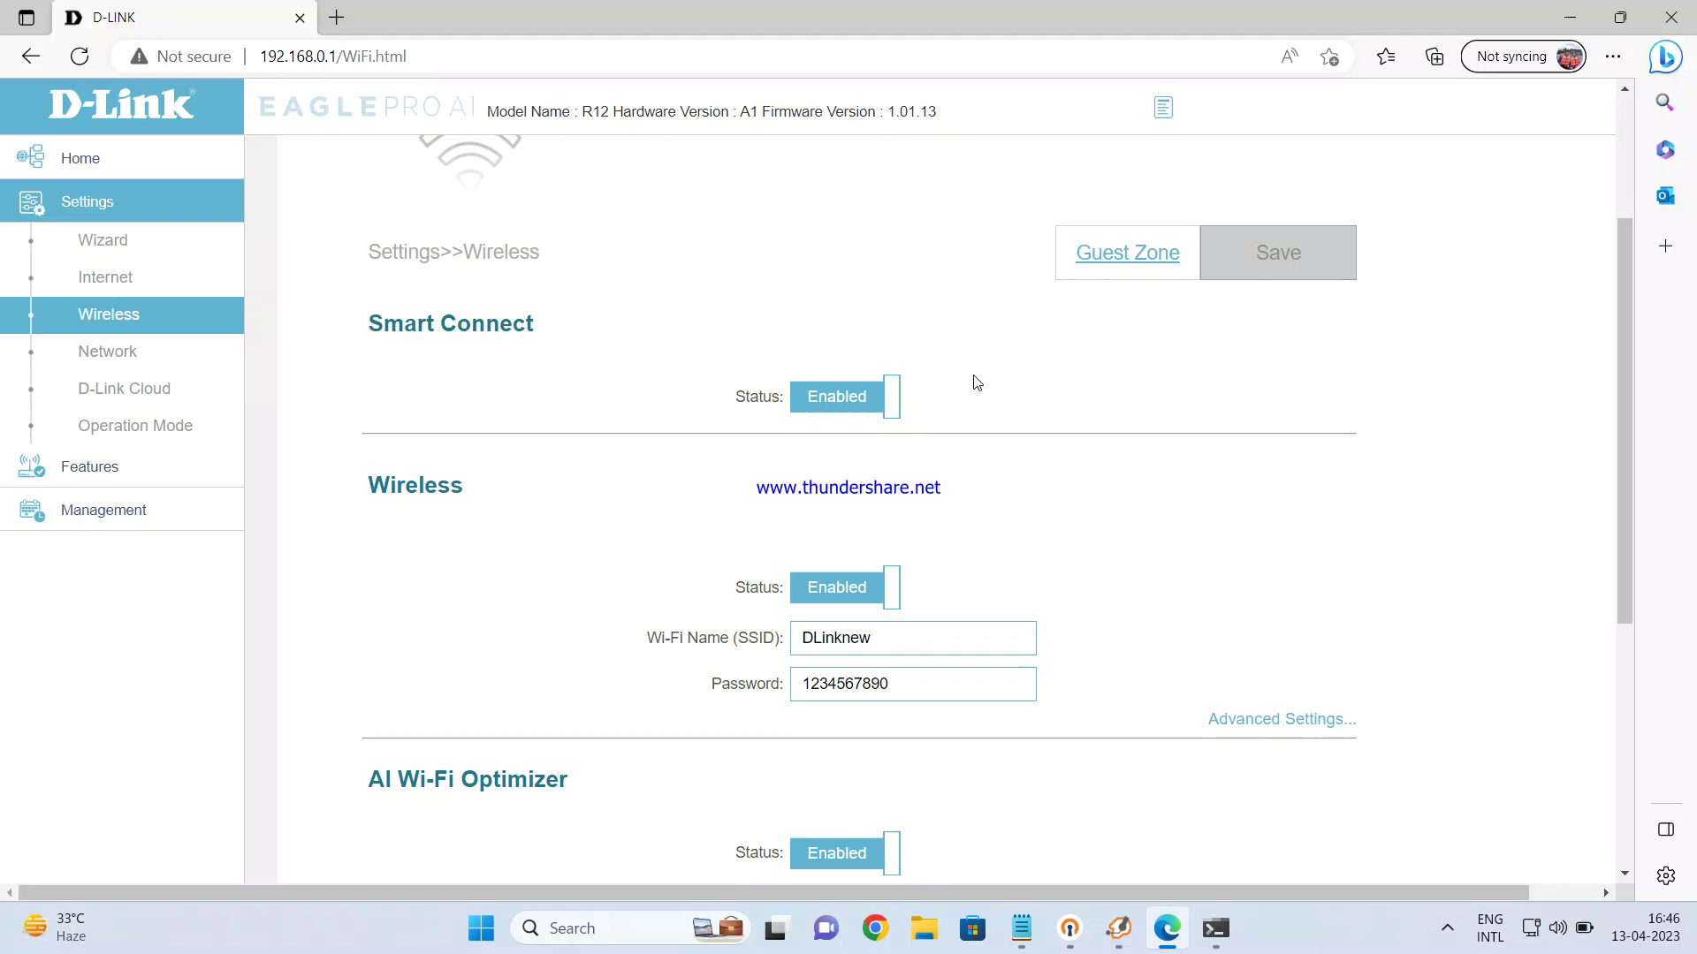
scroll(974, 380, down, 1)
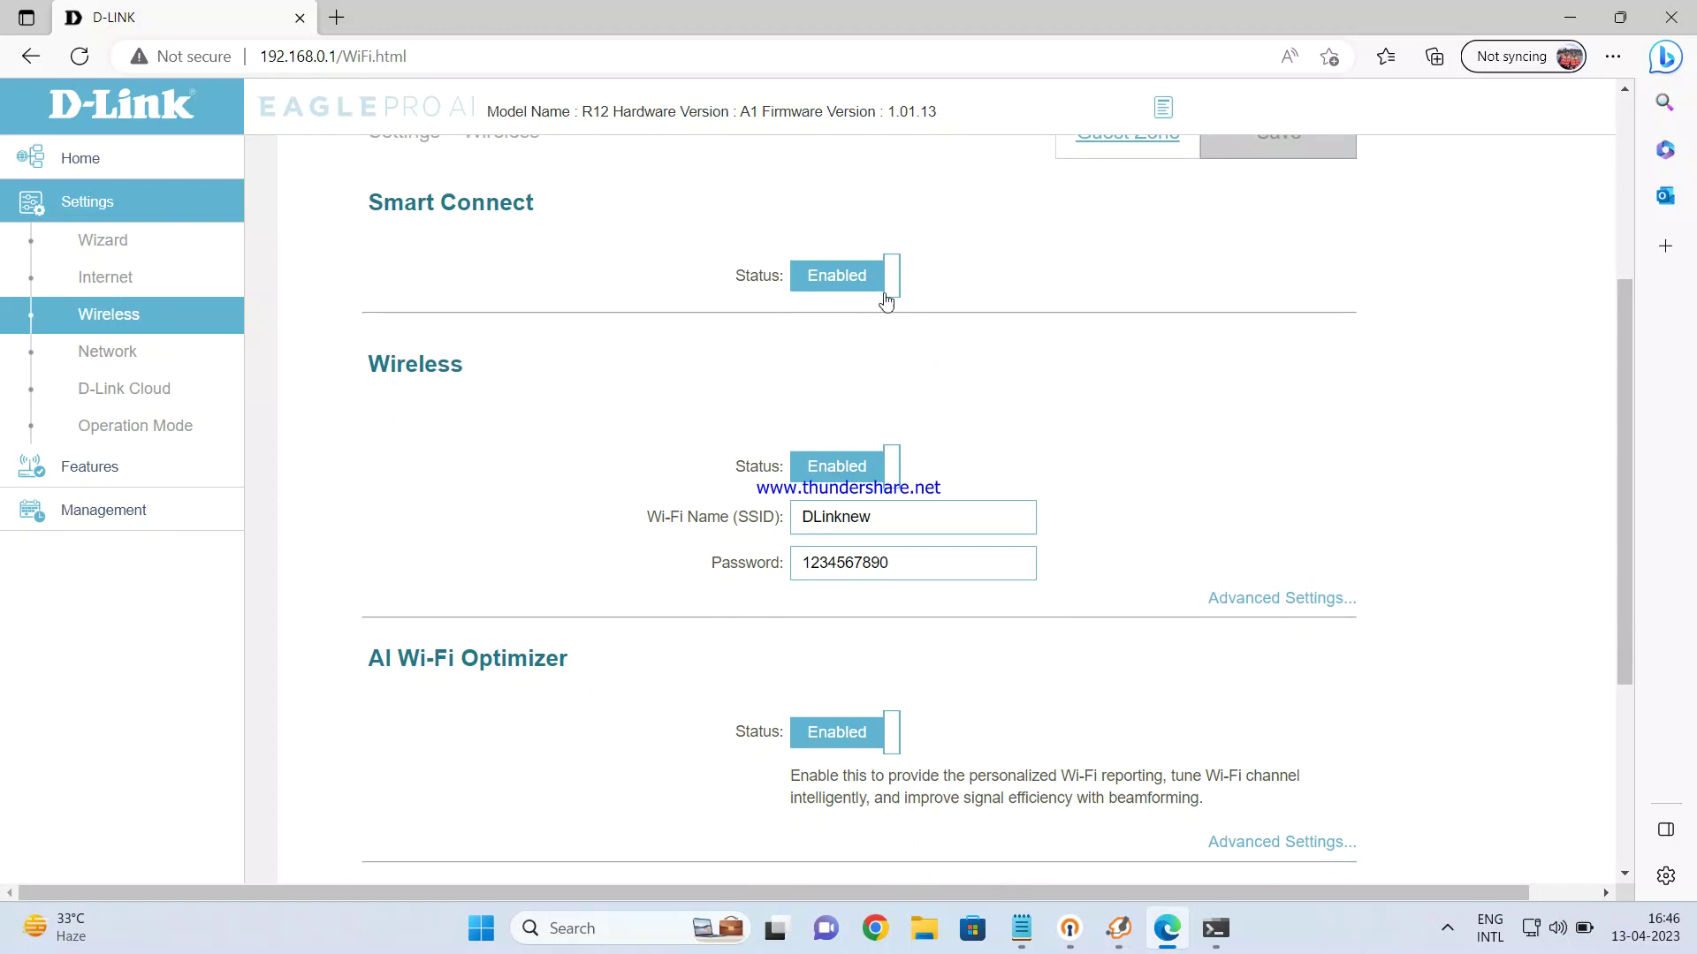
- Disable Smart Connect and review the separate 2.4GHz and 5GHz DLinknew band sections
click(852, 276)
scroll(954, 379, down, 1)
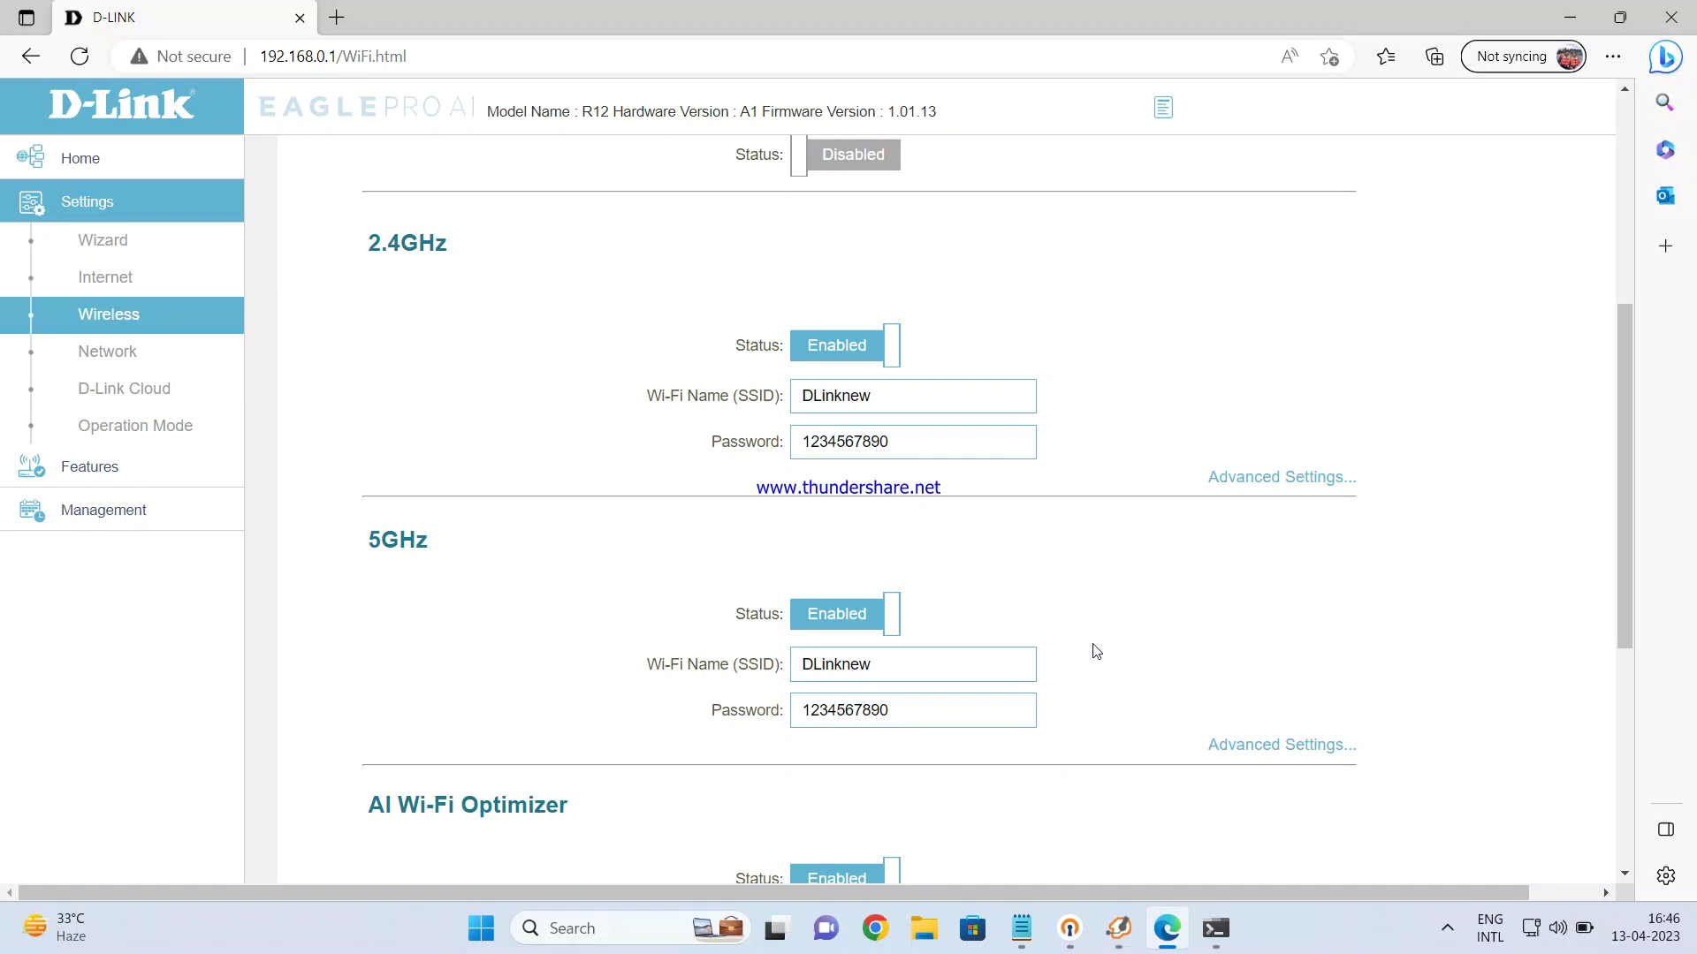
scroll(1078, 629, up, 1)
scroll(1078, 629, up, 2)
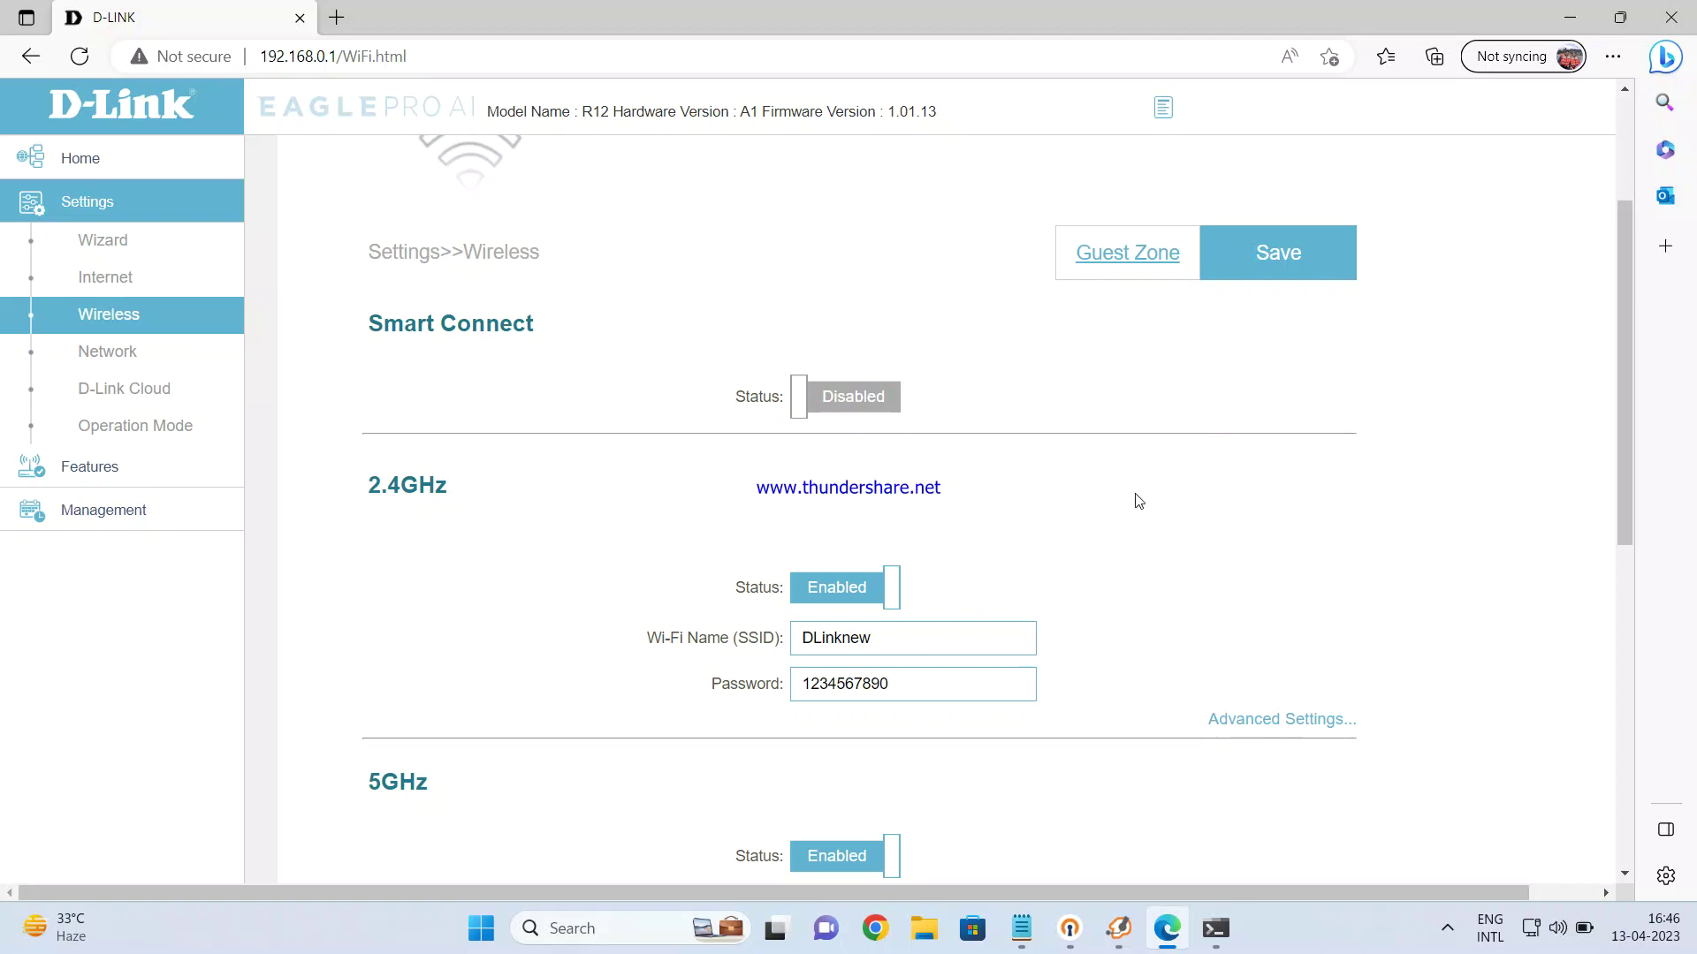
scroll(1134, 497, down, 2)
scroll(1175, 415, up, 1)
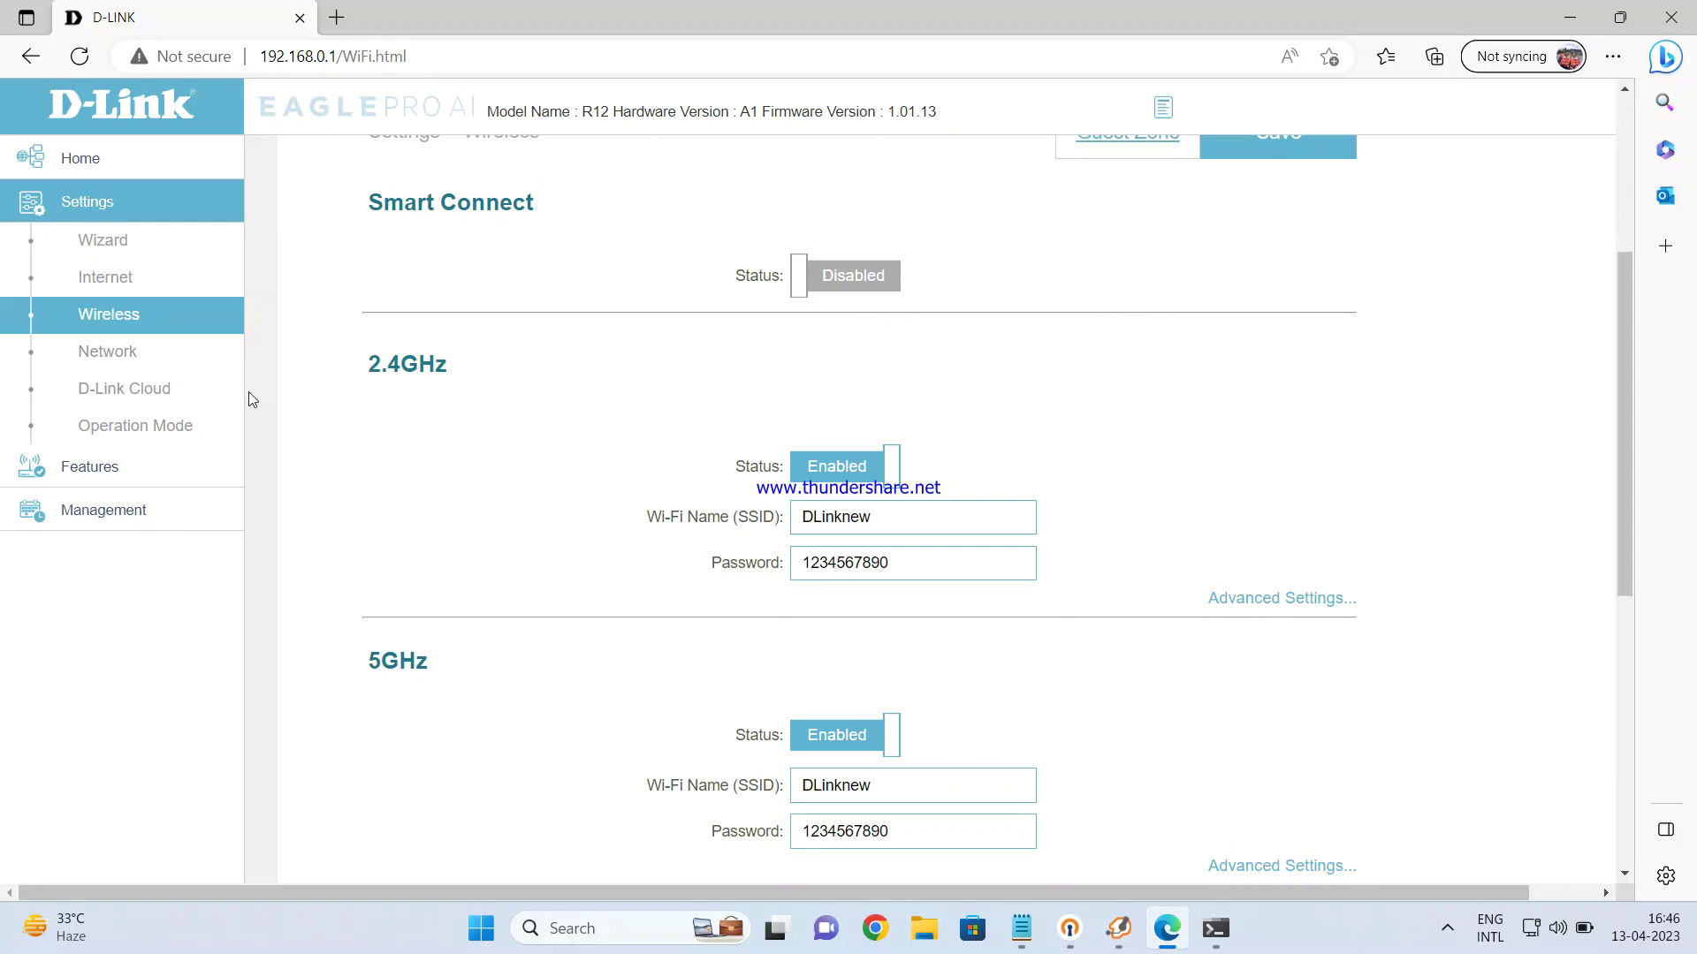
- Go to Network settings, discarding the unsaved wireless change
click(129, 351)
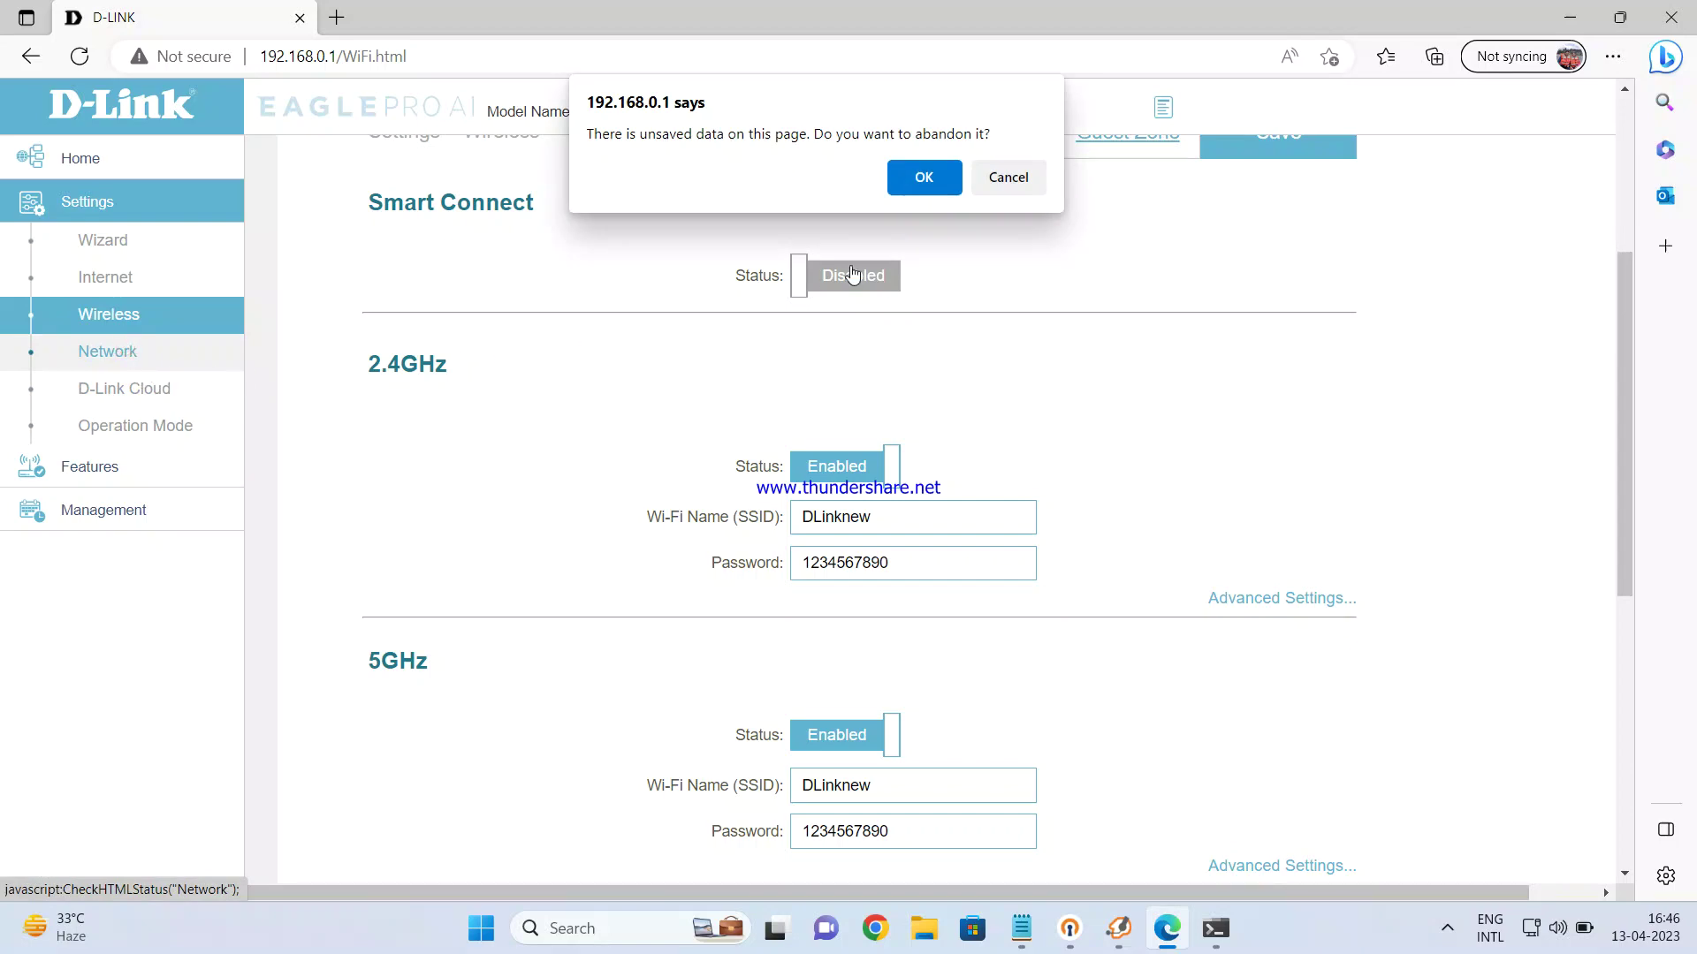
click(921, 181)
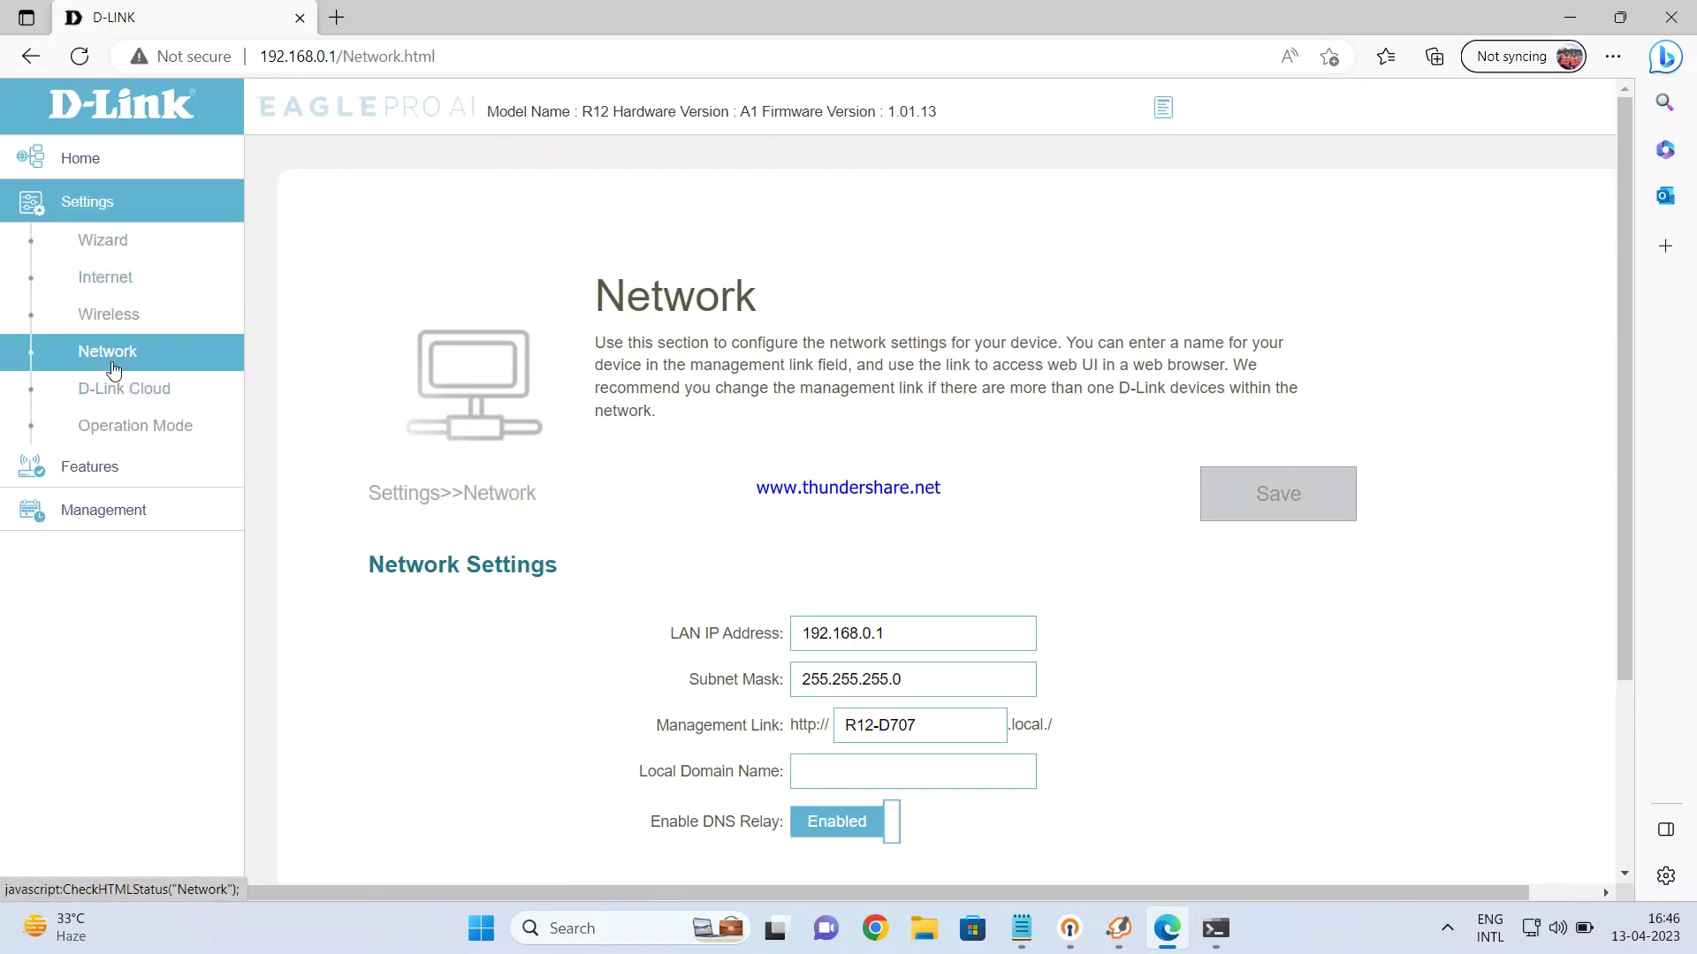
scroll(895, 542, down, 1)
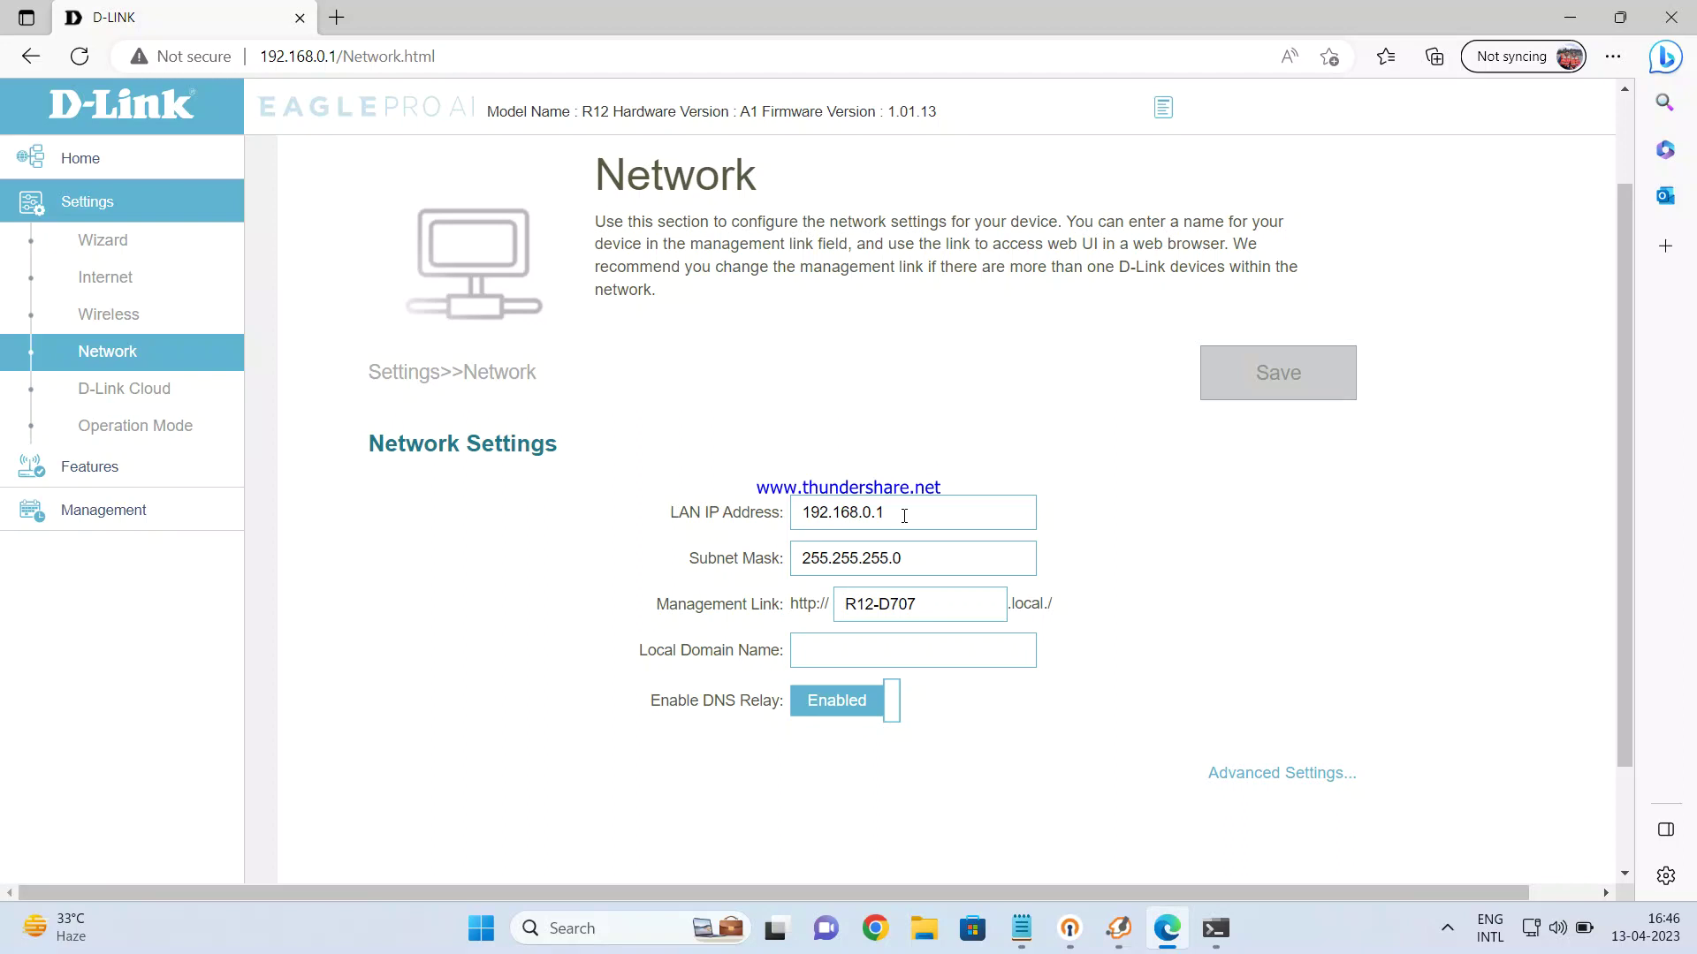
- Expand Advanced Settings and review the DHCP Server options with LAN IP 192.168.0.1
click(1299, 776)
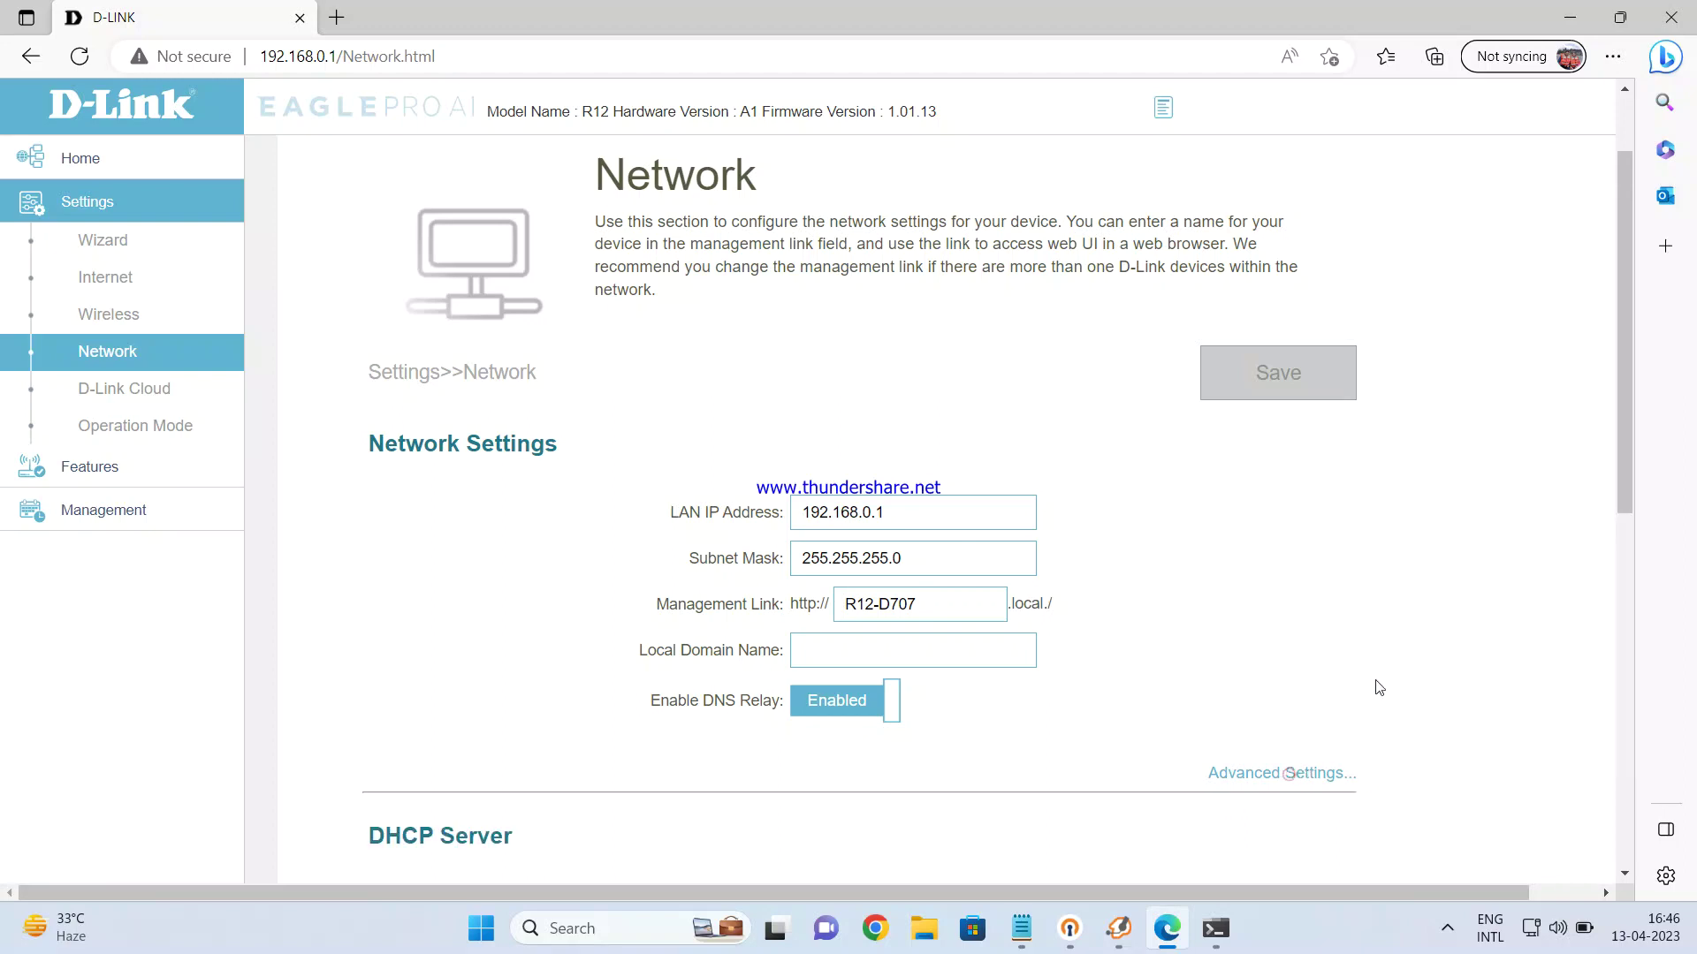
scroll(1378, 698, down, 4)
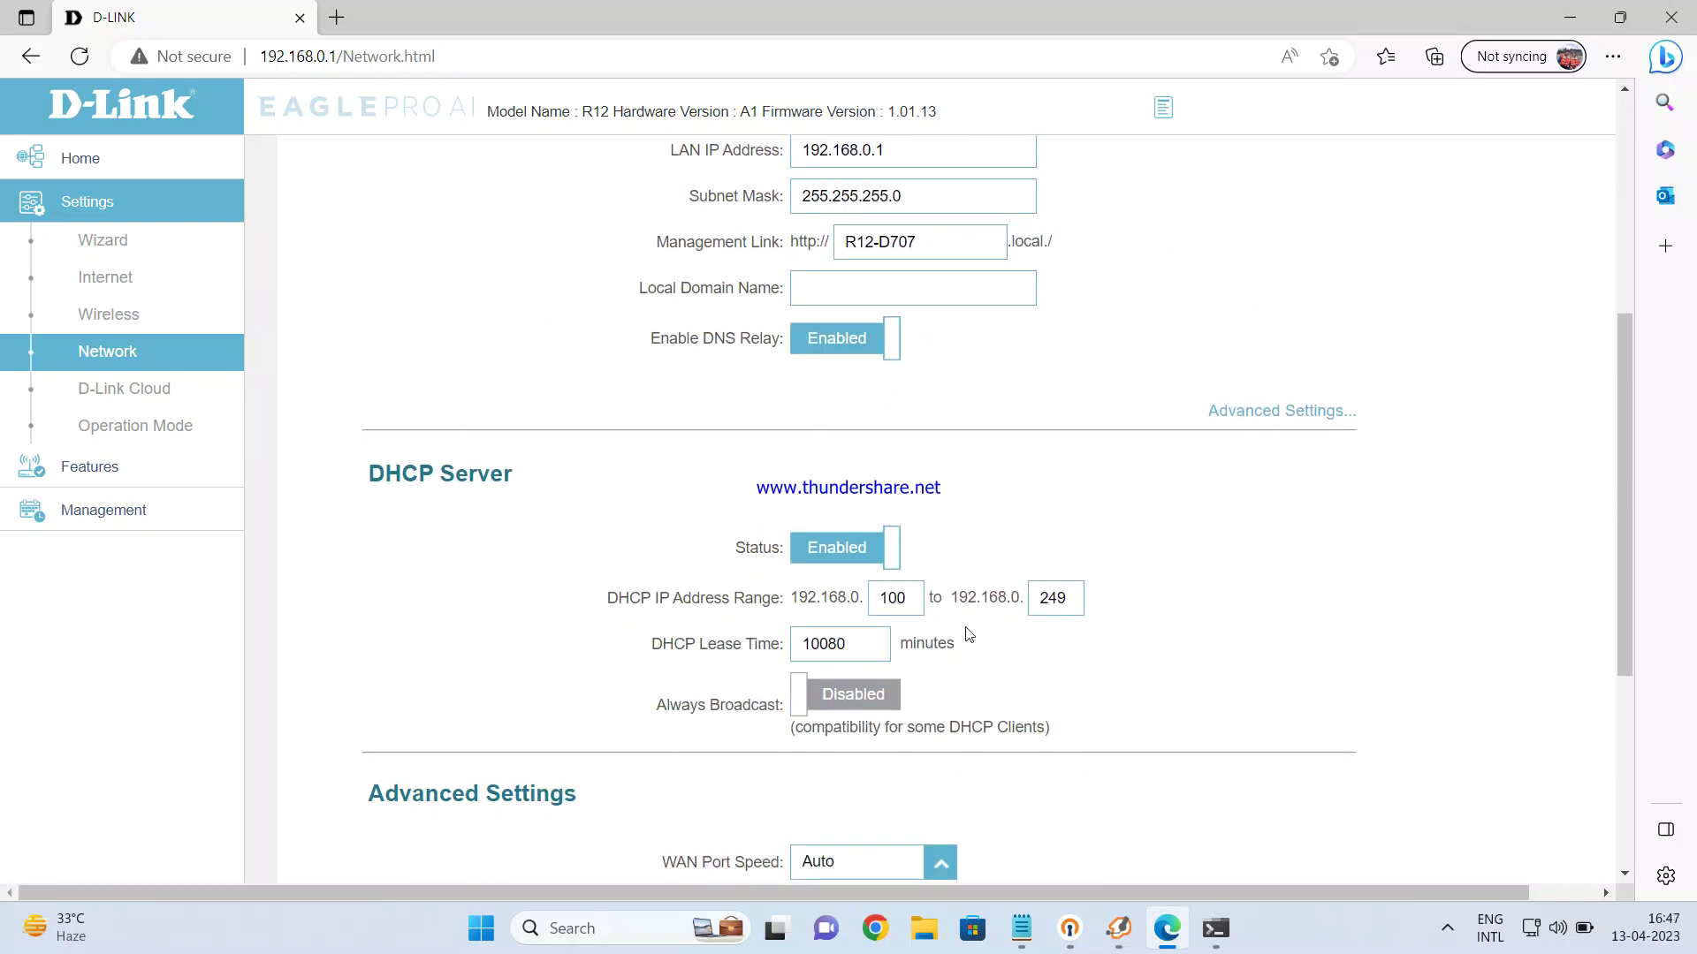
scroll(1210, 739, down, 2)
scroll(1210, 739, up, 7)
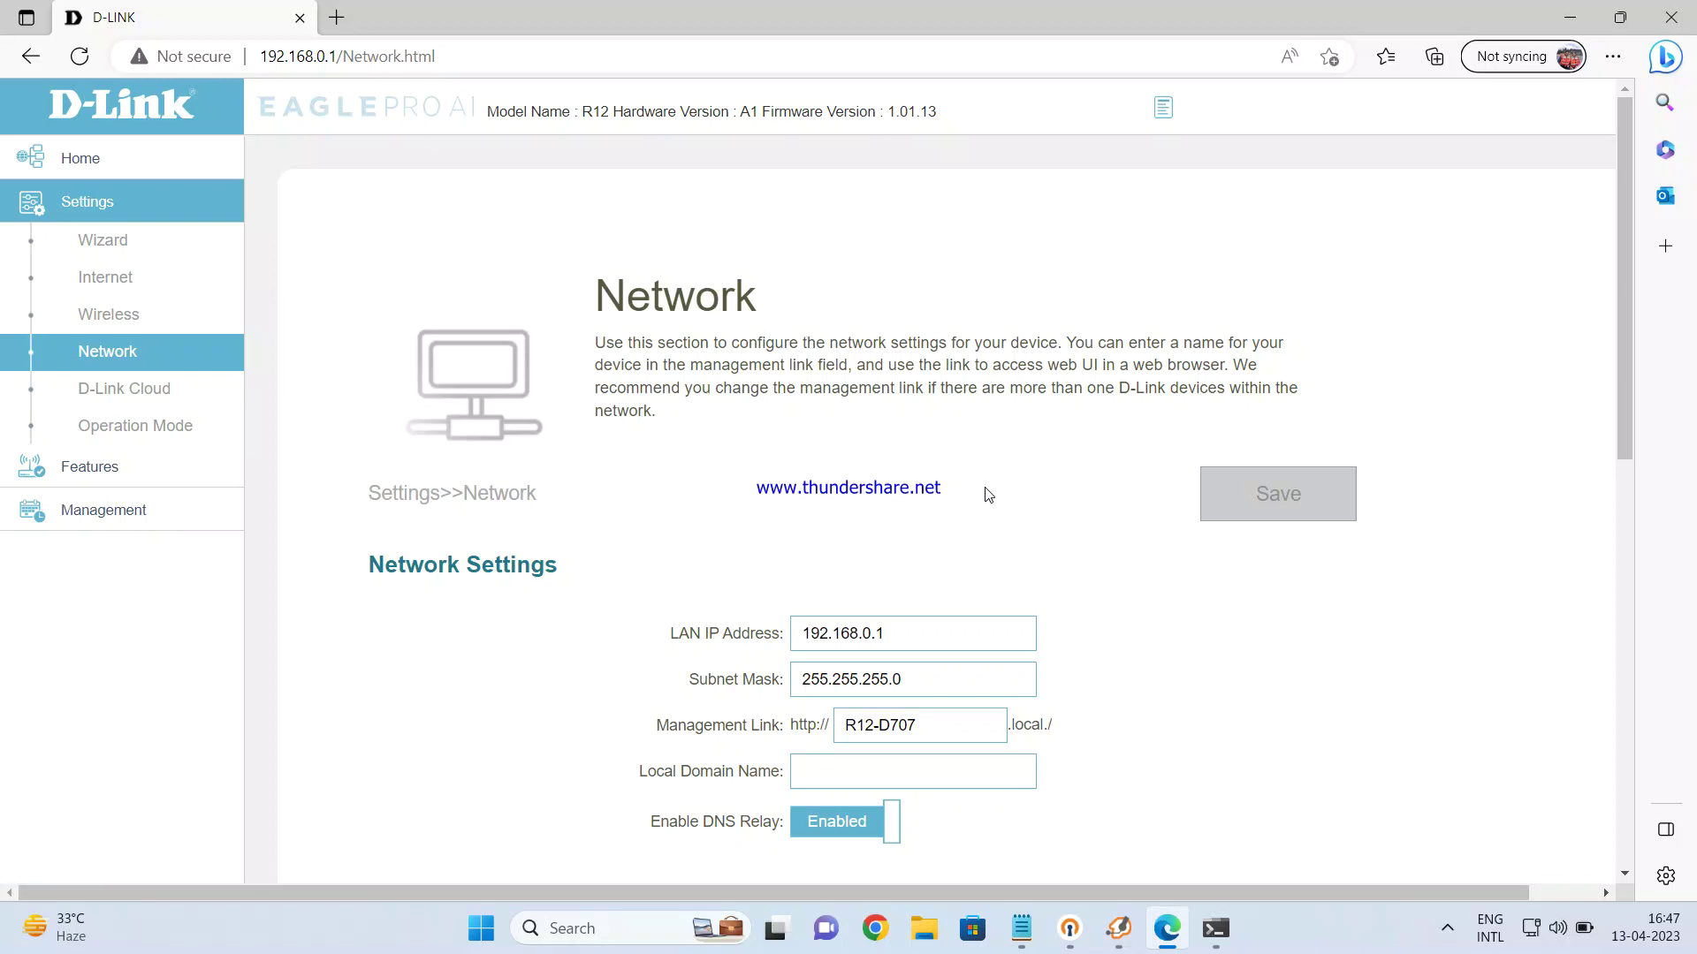
scroll(987, 494, down, 1)
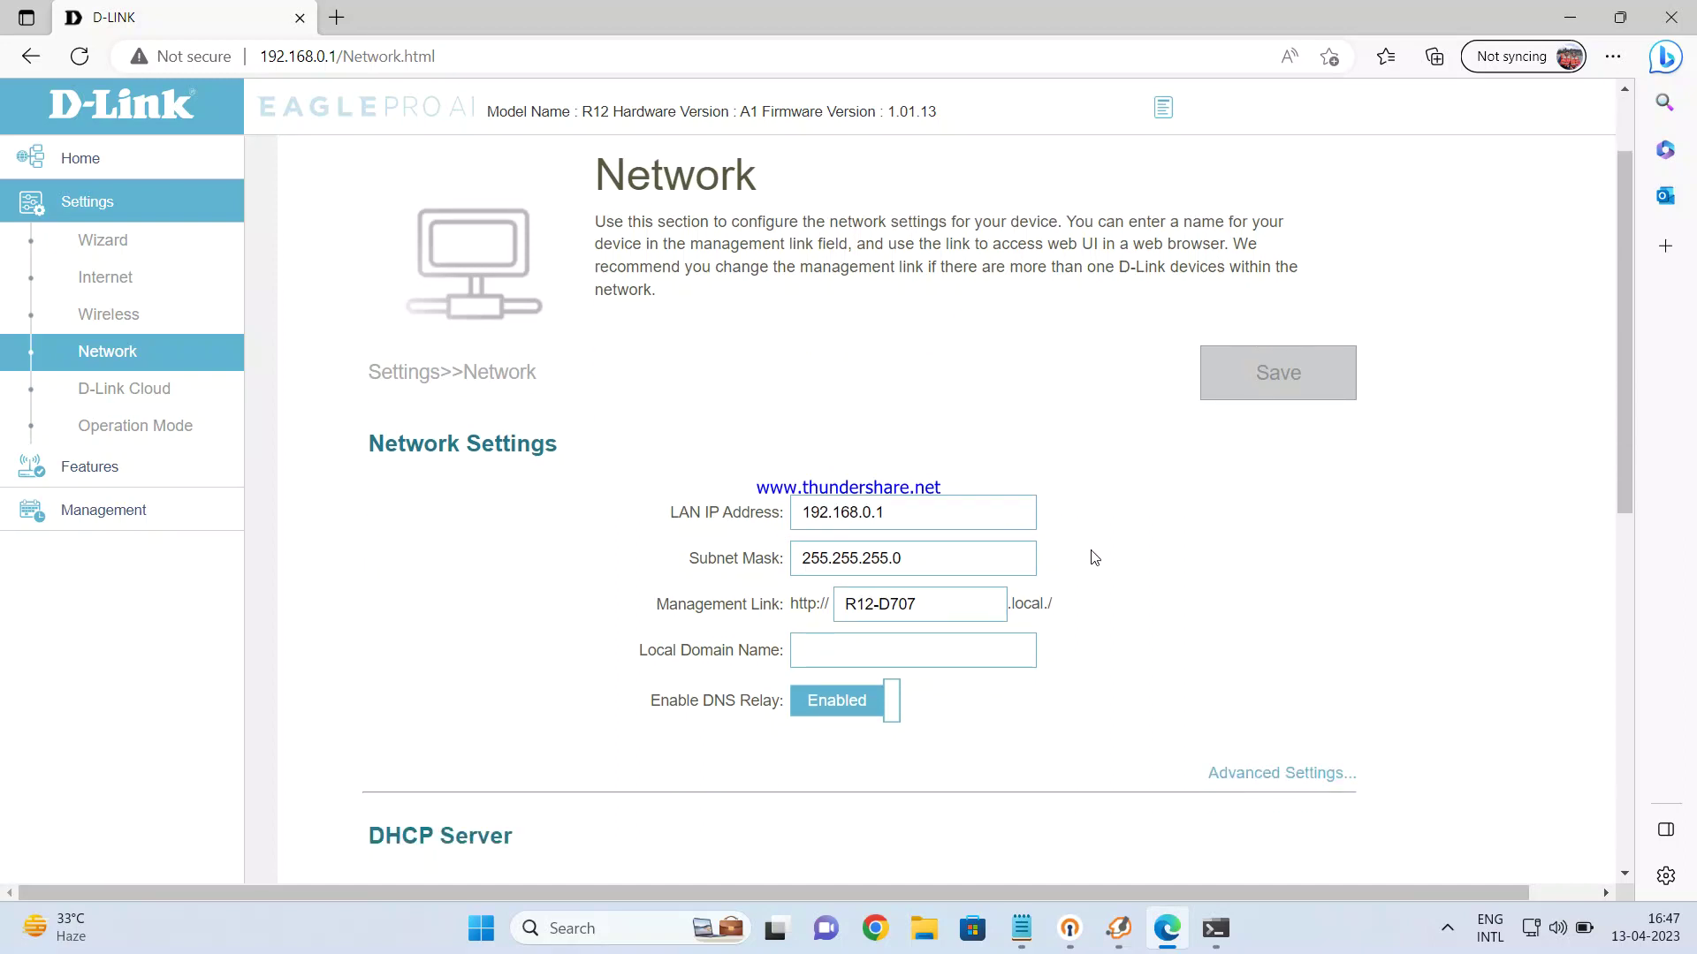
- Bring up the screen recorder's tray menu with Pause, Stop and Exit options
click(1449, 929)
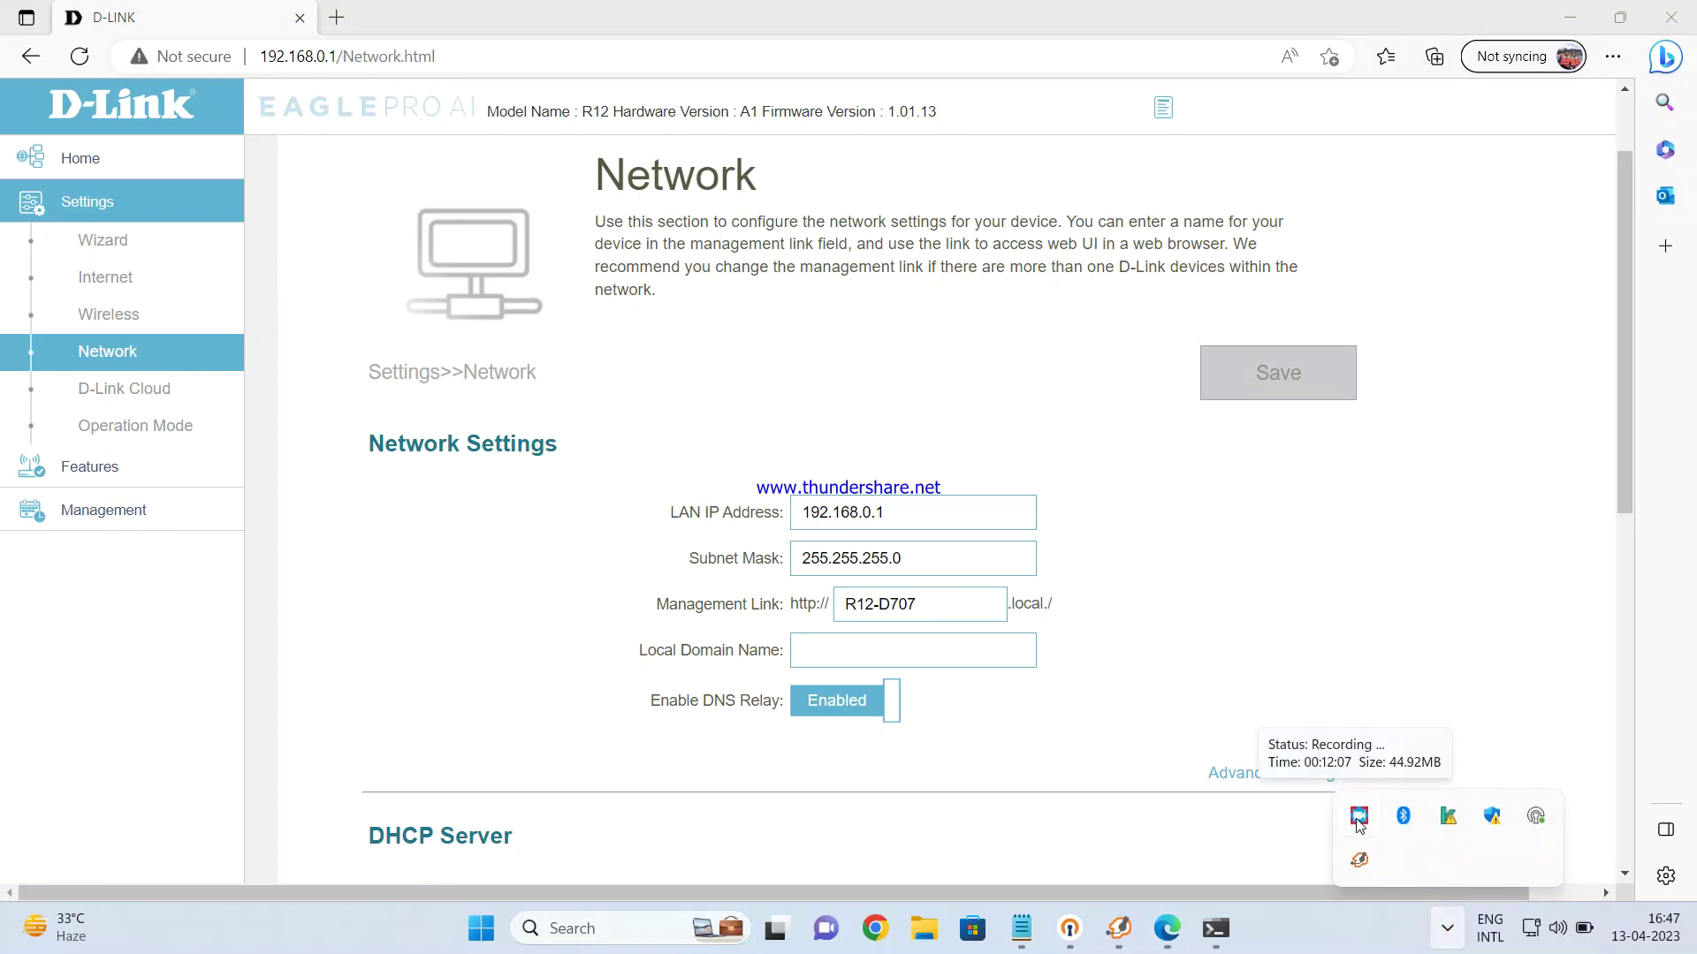
click(1357, 819)
right_click(1360, 815)
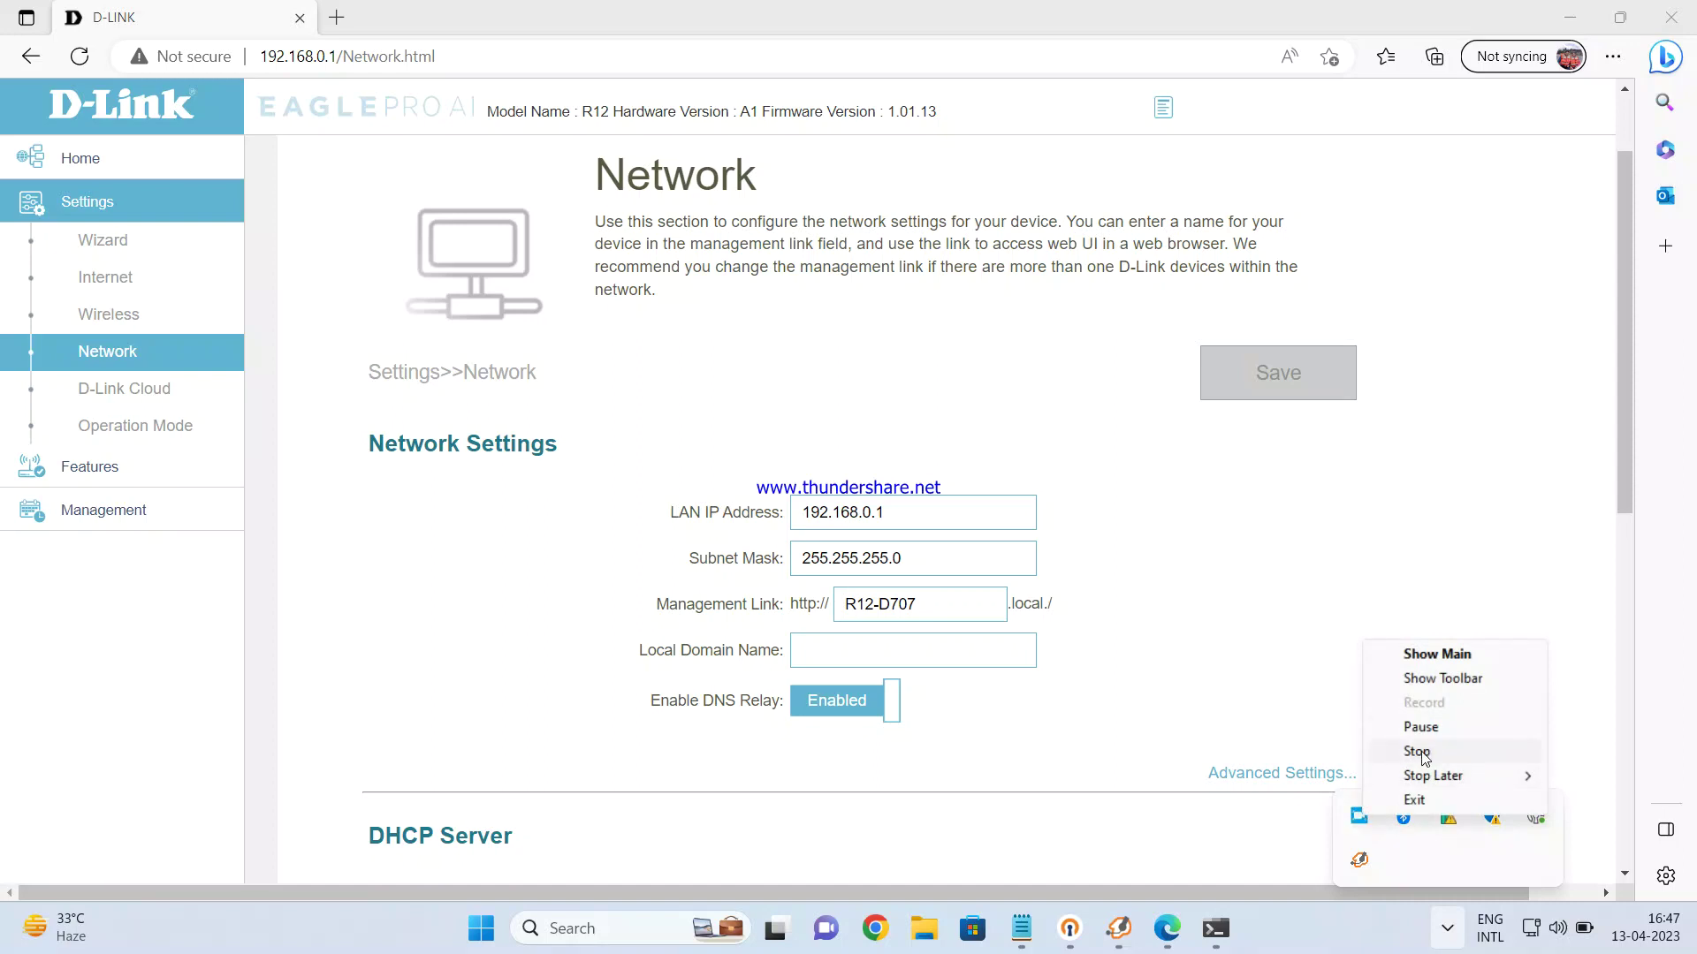